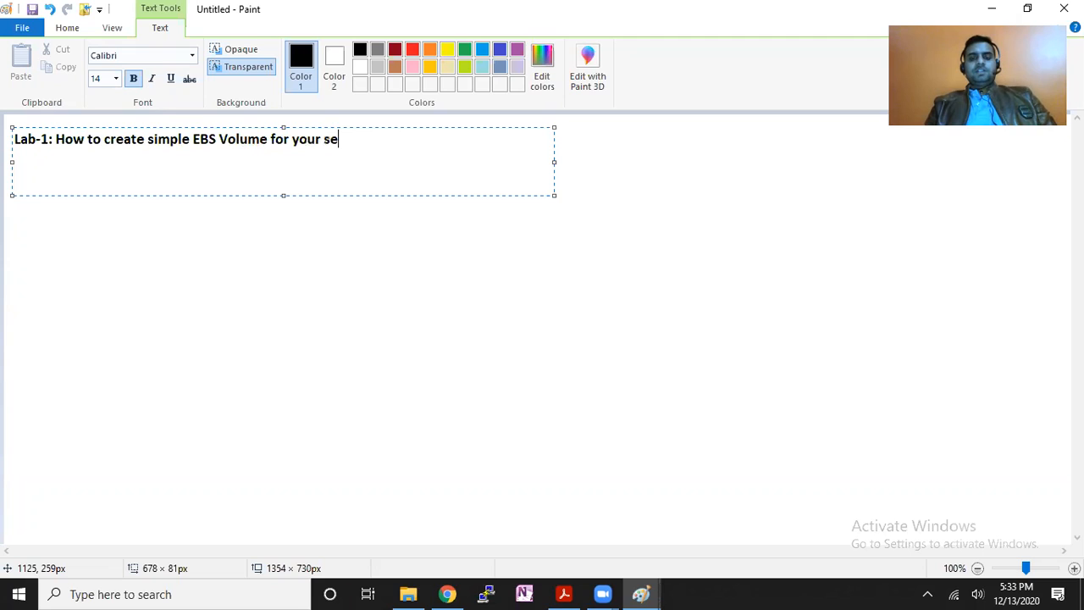
# Complete the heading so it reads "Lab-1: How to create simple EBS Volume for your EC2 Instance".
pyautogui.press('BackSpace')
pyautogui.press('BackSpace')
pyautogui.press('BackSpace')
pyautogui.press('BackSpace')
pyautogui.press('BackSpace')
pyautogui.press('BackSpace')
pyautogui.press('BackSpace')
pyautogui.press('BackSpace')
pyautogui.press('BackSpace')
pyautogui.write('EC2 Instance')
# Add the lines "Windows" and "Linux" below the heading and finish the text box.
pyautogui.press('Return')
pyautogui.write('Wind')
pyautogui.press('BackSpace')
pyautogui.press('BackSpace')
pyautogui.write('ndow')
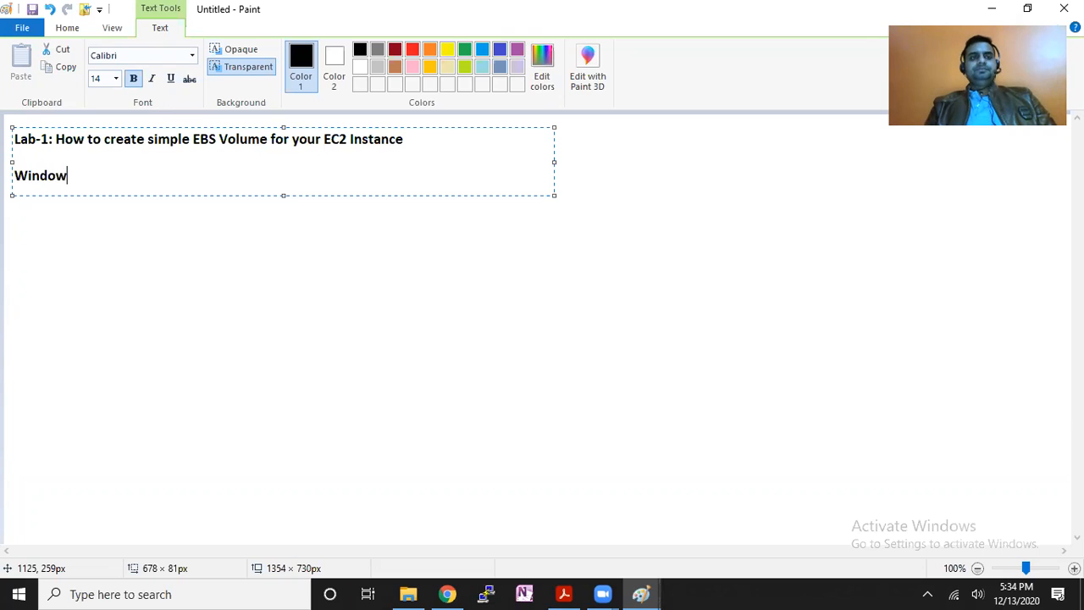
pyautogui.write('s')
pyautogui.press('Return')
pyautogui.write('Linux')
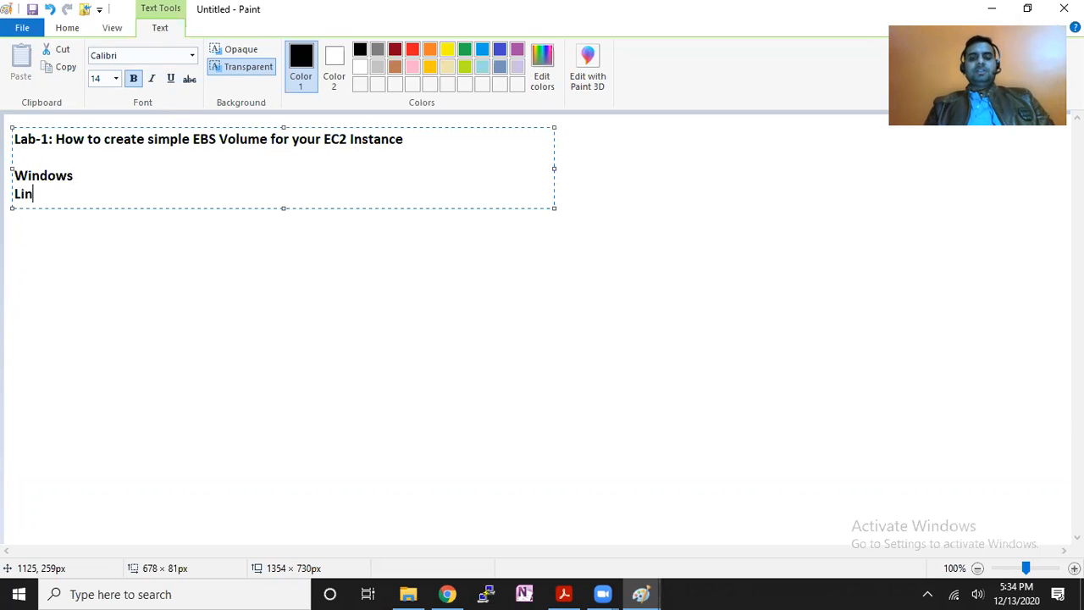
pyautogui.click(872, 353)
# Draw a large rounded square below the "Linux" line.
pyautogui.click(365, 50)
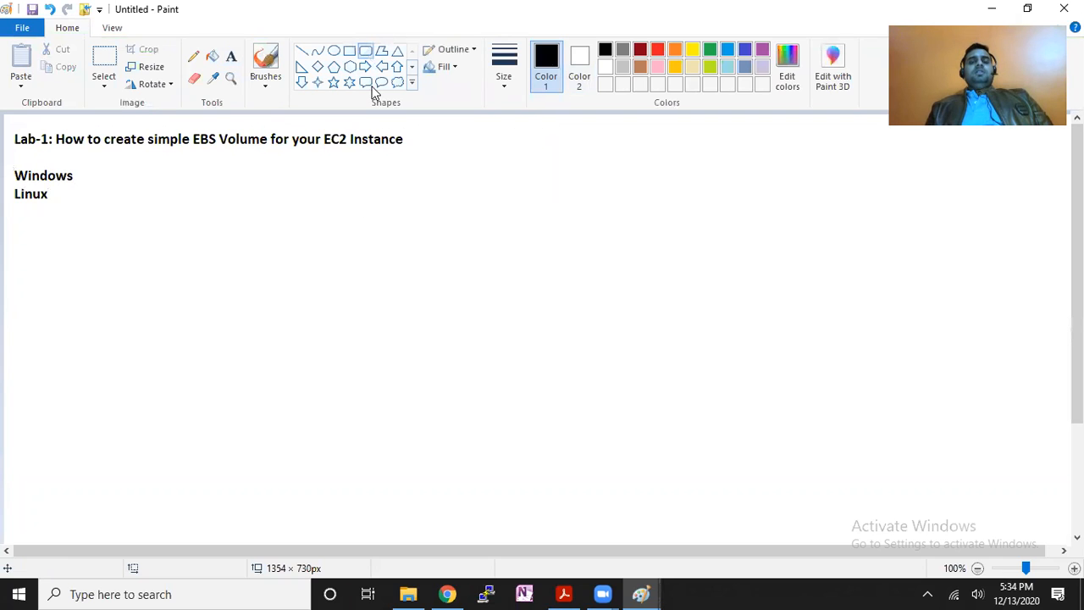
pyautogui.moveTo(138, 217); pyautogui.dragTo(302, 378)
pyautogui.click(381, 365)
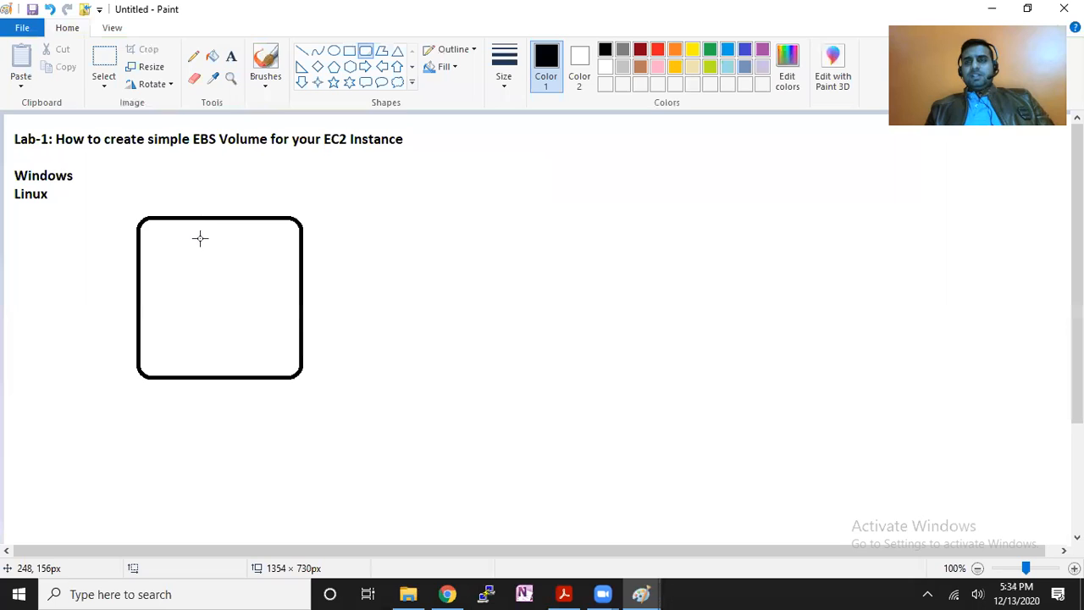
# Divide the large rounded square into a grid with three vertical and four horizontal lines.
pyautogui.click(301, 51)
pyautogui.moveTo(171, 220); pyautogui.dragTo(171, 377)
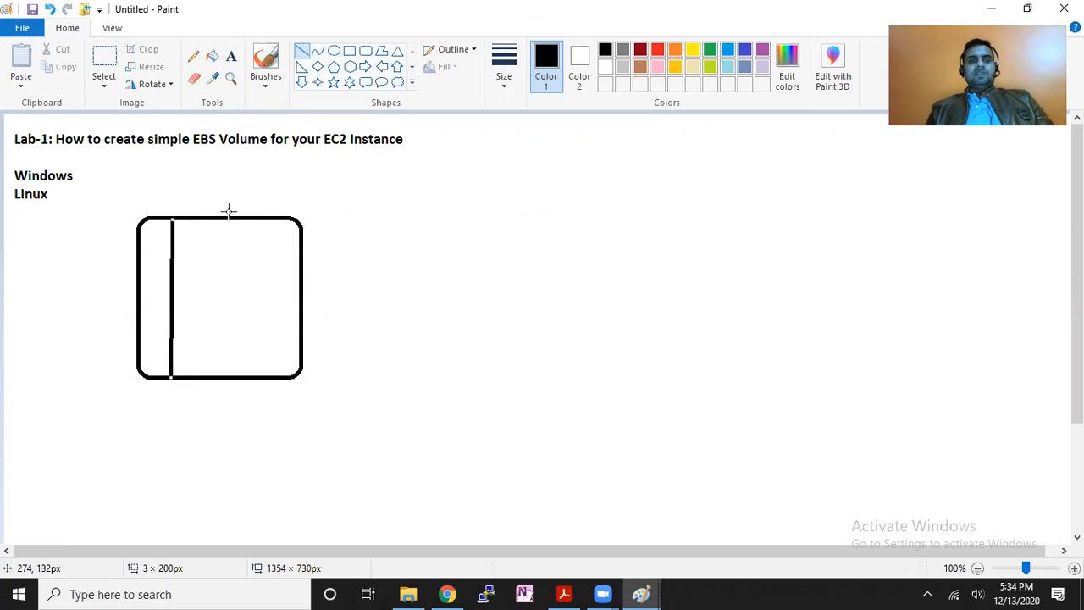
pyautogui.moveTo(211, 220); pyautogui.dragTo(203, 375)
pyautogui.moveTo(246, 218); pyautogui.dragTo(246, 377)
pyautogui.moveTo(143, 254); pyautogui.dragTo(310, 252)
pyautogui.moveTo(140, 287); pyautogui.dragTo(309, 288)
pyautogui.moveTo(139, 322); pyautogui.dragTo(303, 319)
pyautogui.moveTo(137, 351); pyautogui.dragTo(298, 345)
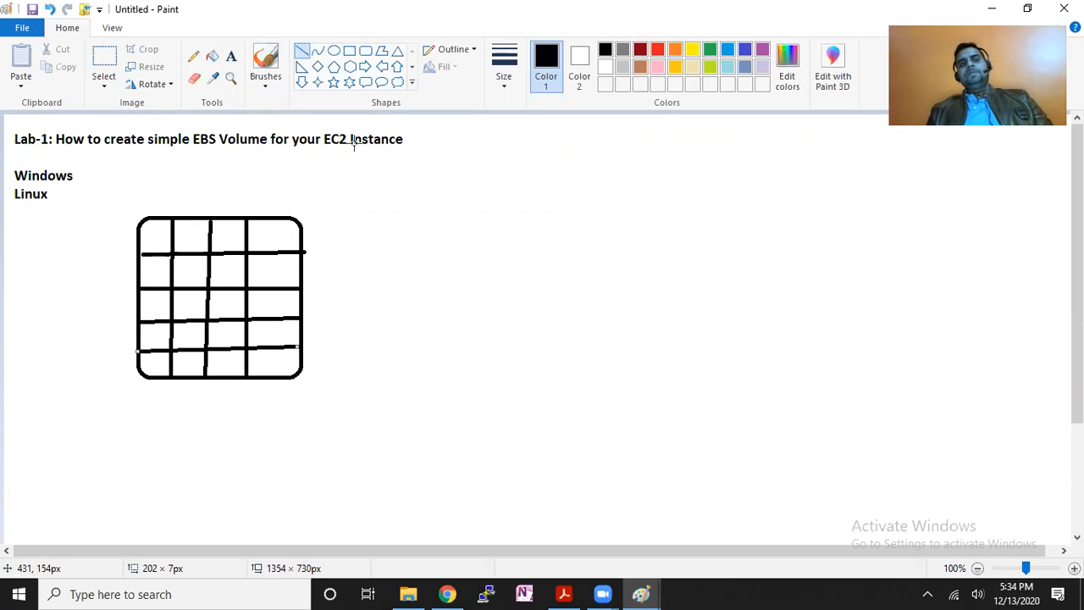
# Draw a rounded square about 74 × 77 px to the right of the grid and label it "Primary: 10 GB" and "Secondary: 100 GB".
pyautogui.click(365, 51)
pyautogui.moveTo(490, 259); pyautogui.dragTo(552, 325)
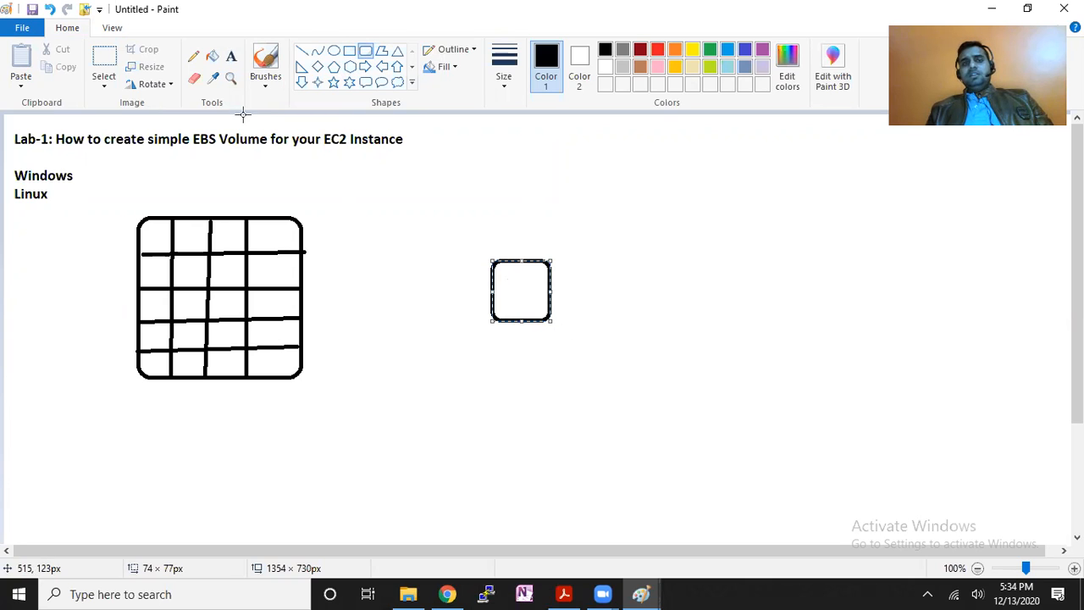
pyautogui.click(231, 57)
pyautogui.moveTo(556, 269); pyautogui.dragTo(745, 339)
pyautogui.write('Primary:')
pyautogui.press('Return')
pyautogui.write('Secondar')
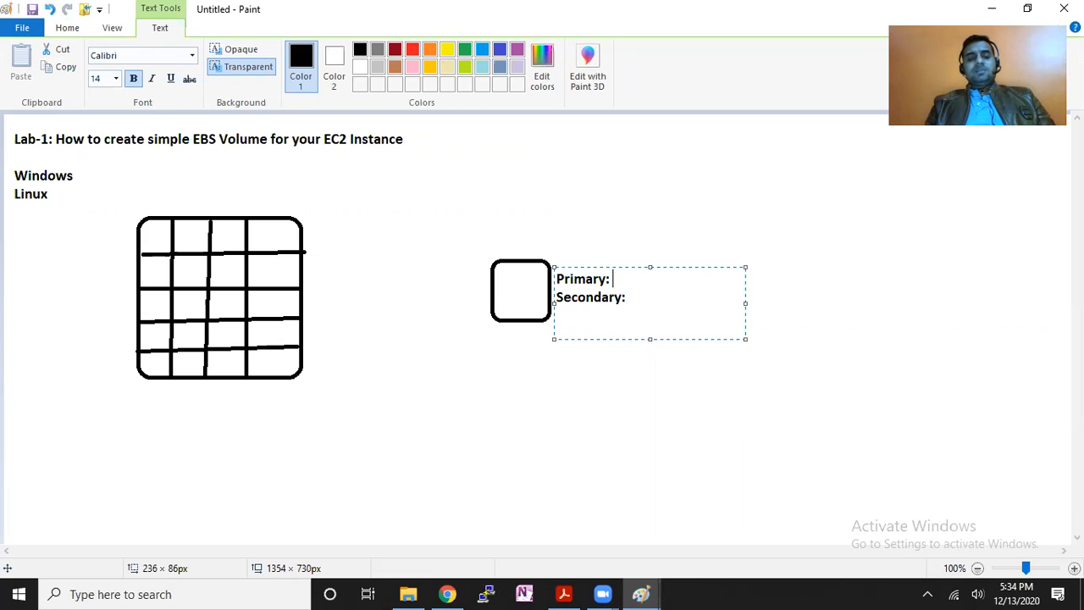
pyautogui.write('GB')
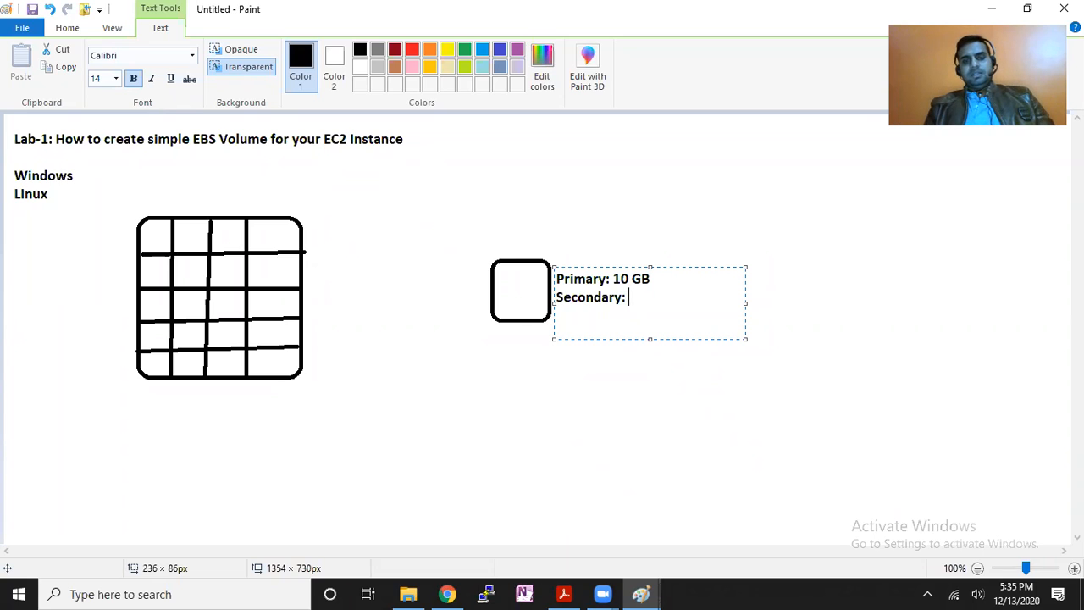
pyautogui.write('100 GB')
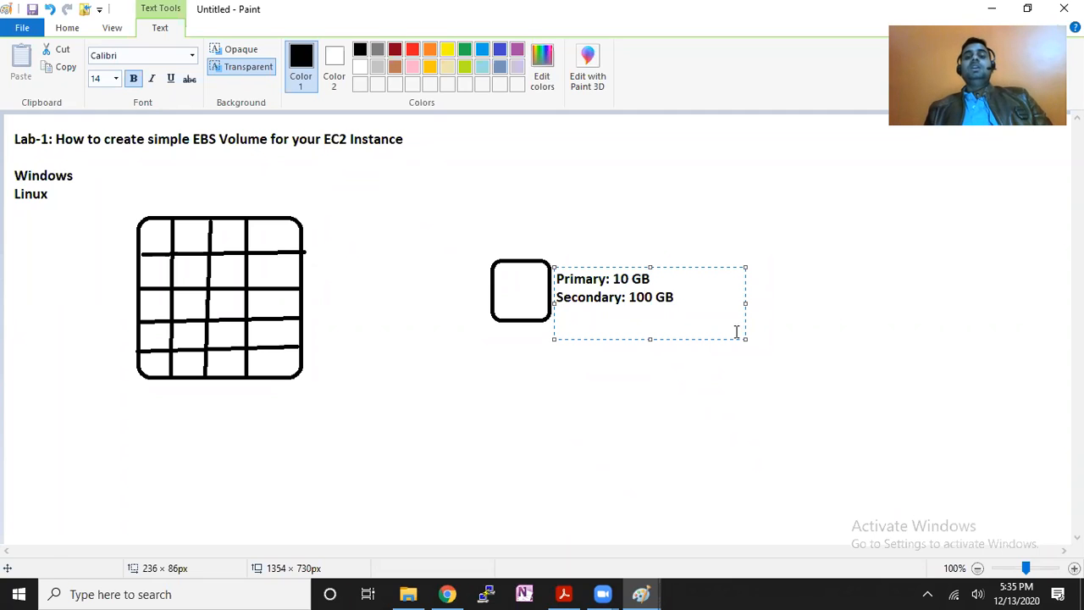
pyautogui.click(468, 382)
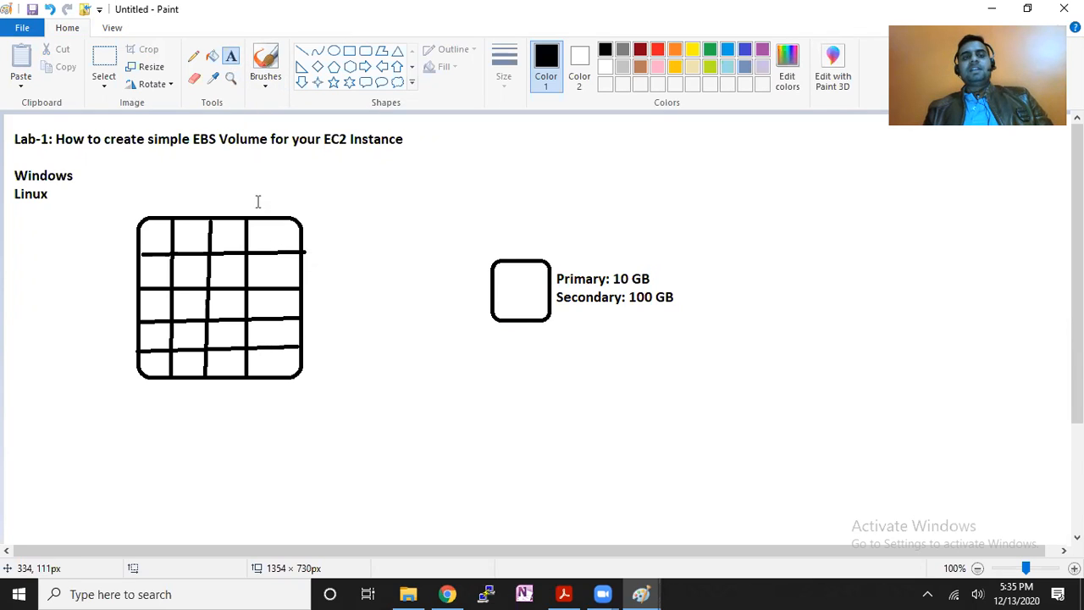
# Label the top two cells of the grid's last column "10 GB" and "100 GB".
pyautogui.moveTo(253, 192); pyautogui.dragTo(289, 246)
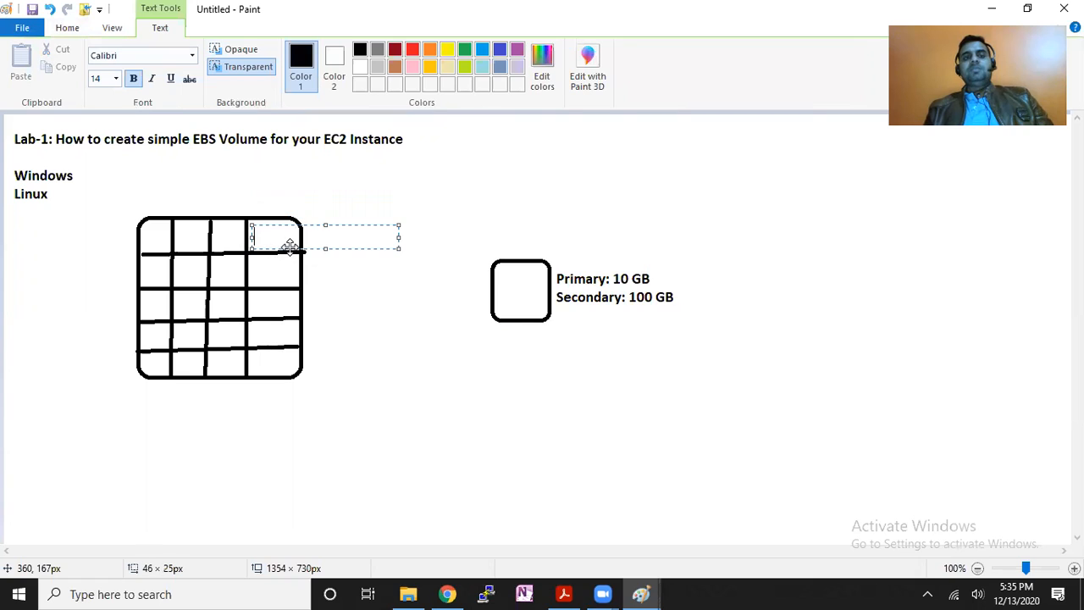
pyautogui.write('10 GB')
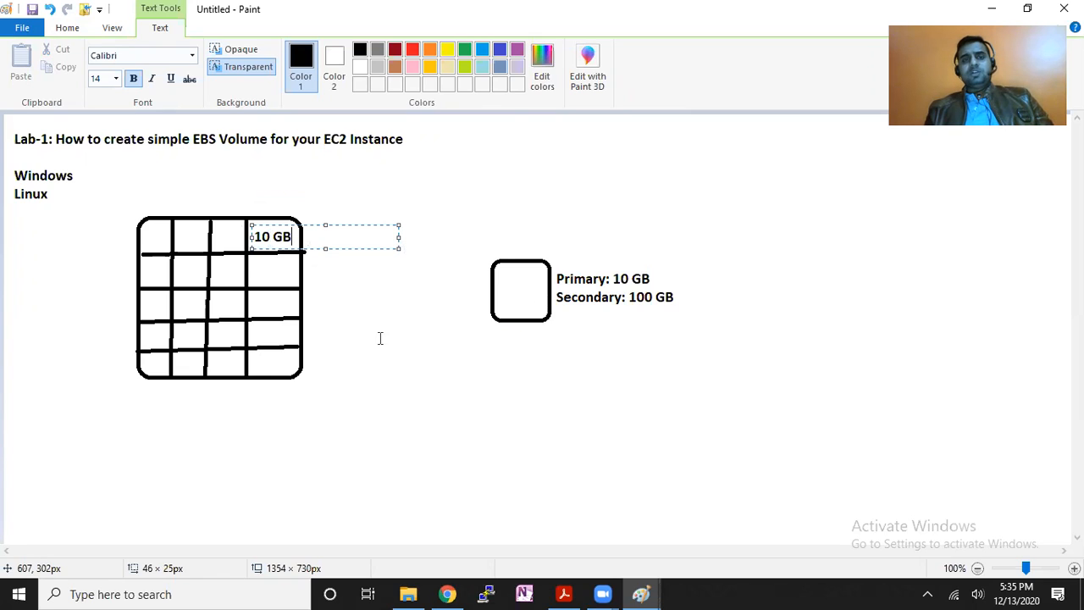
pyautogui.moveTo(254, 265); pyautogui.dragTo(289, 284)
pyautogui.write('100 GB')
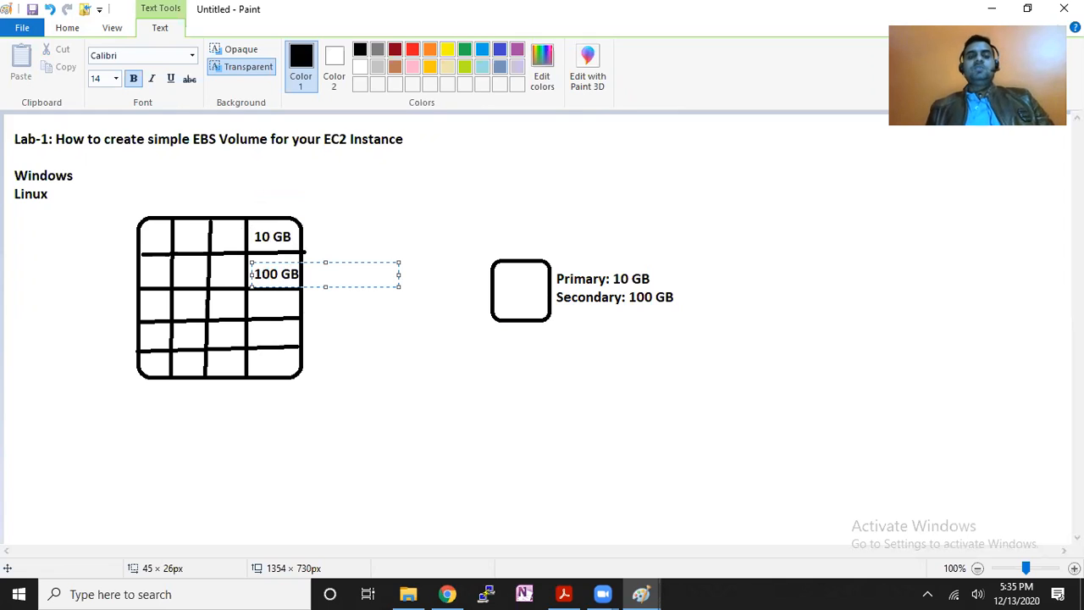
pyautogui.click(555, 278)
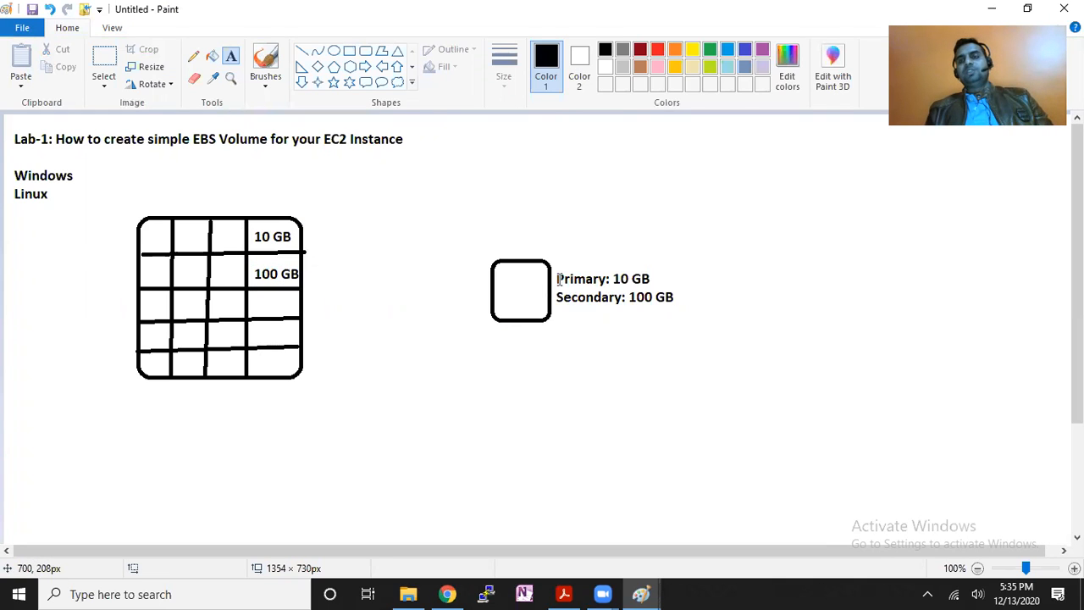
# Connect the 10 GB and 100 GB grid cells to the small rounded square with two straight lines.
pyautogui.click(302, 51)
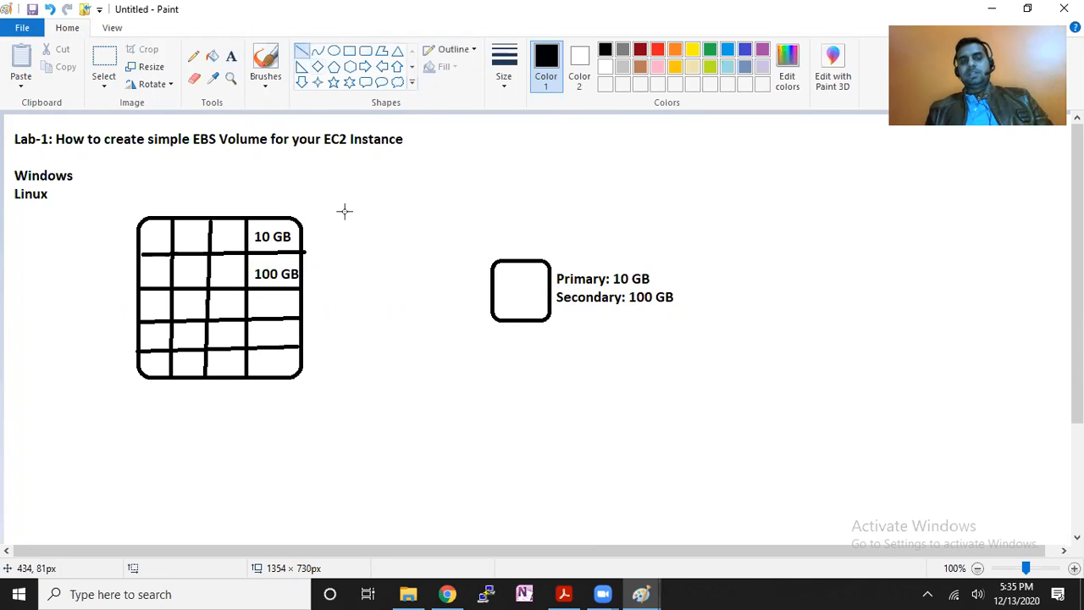
pyautogui.moveTo(303, 226); pyautogui.dragTo(491, 265)
pyautogui.moveTo(304, 274); pyautogui.dragTo(491, 296)
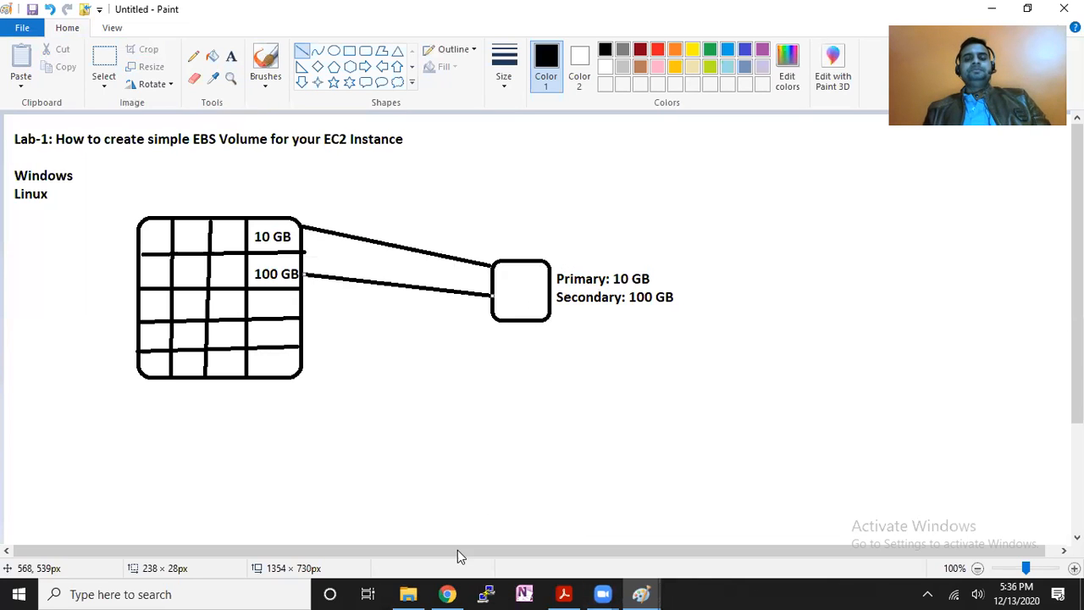
# Switch to the EC2 console in Chrome and start launching an instance with the 64-bit (x86) Amazon Linux 2 AMI.
pyautogui.click(449, 594)
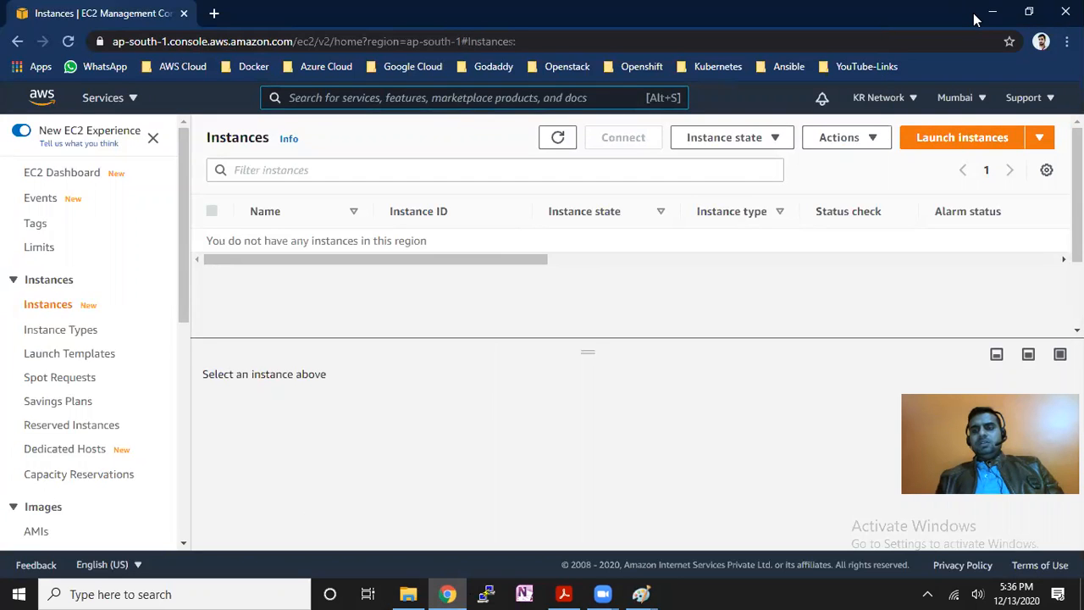
pyautogui.click(905, 142)
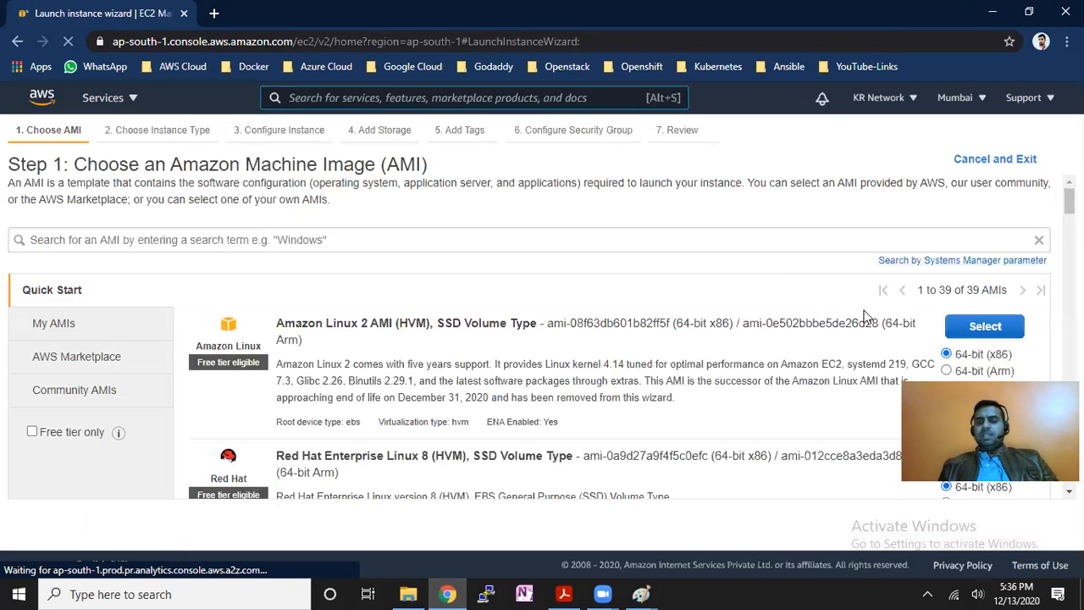
pyautogui.click(985, 330)
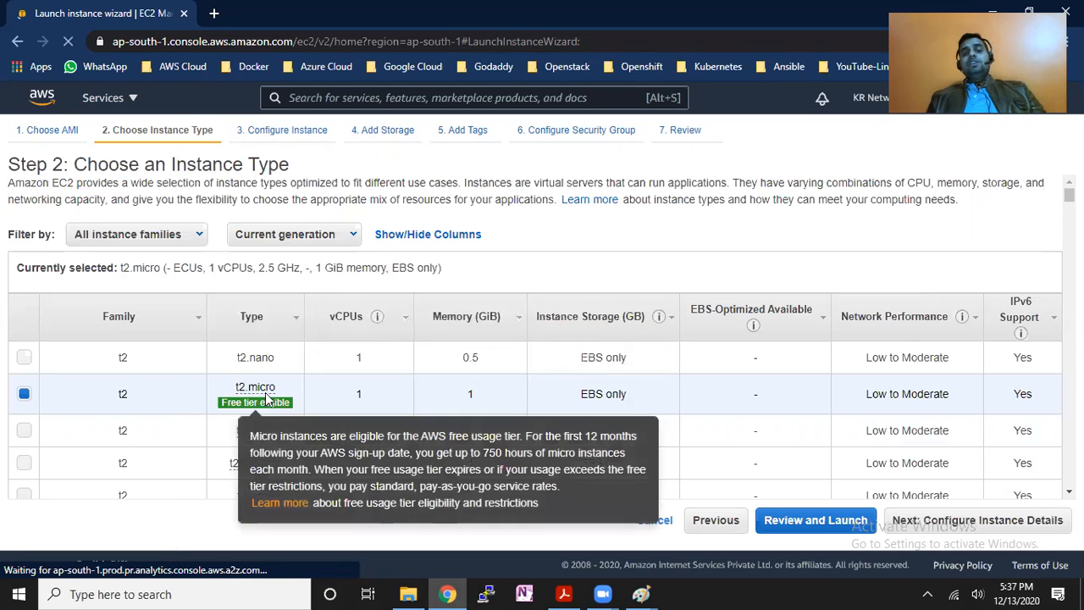
# Check the t2.micro specifications, keep that instance type and the default instance details, and proceed to the storage configuration.
pyautogui.doubleClick(358, 396)
pyautogui.doubleClick(483, 397)
pyautogui.moveTo(871, 394); pyautogui.dragTo(946, 398)
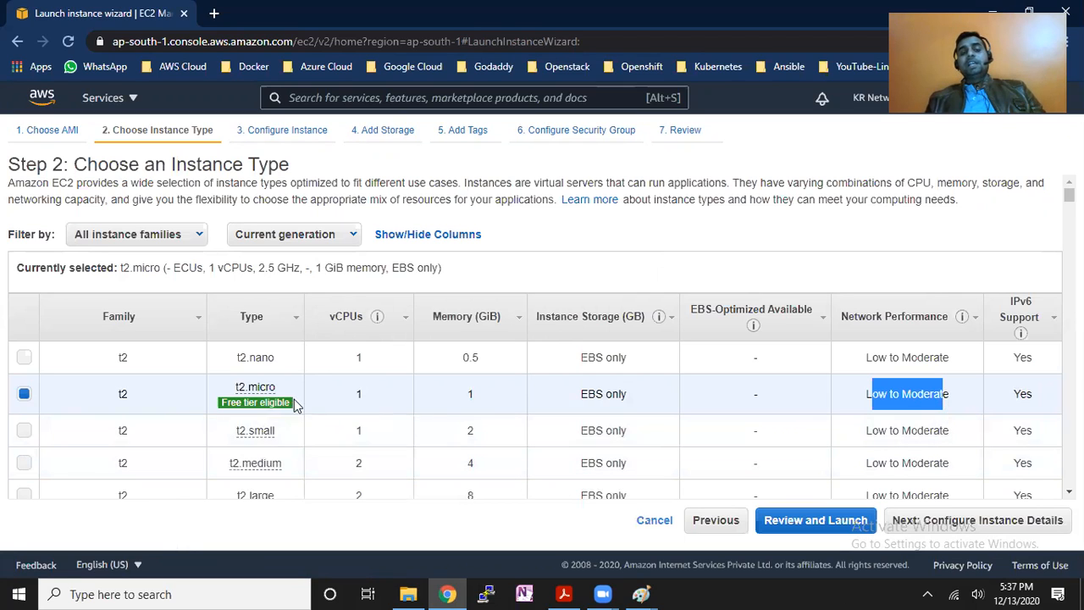
pyautogui.moveTo(286, 406)
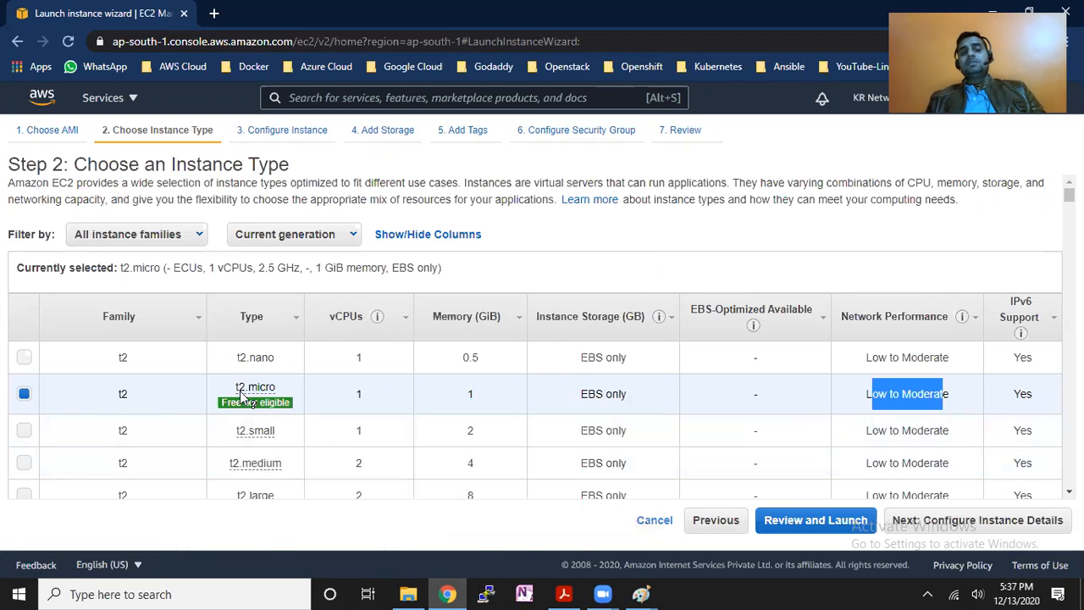
pyautogui.moveTo(236, 387); pyautogui.dragTo(273, 396)
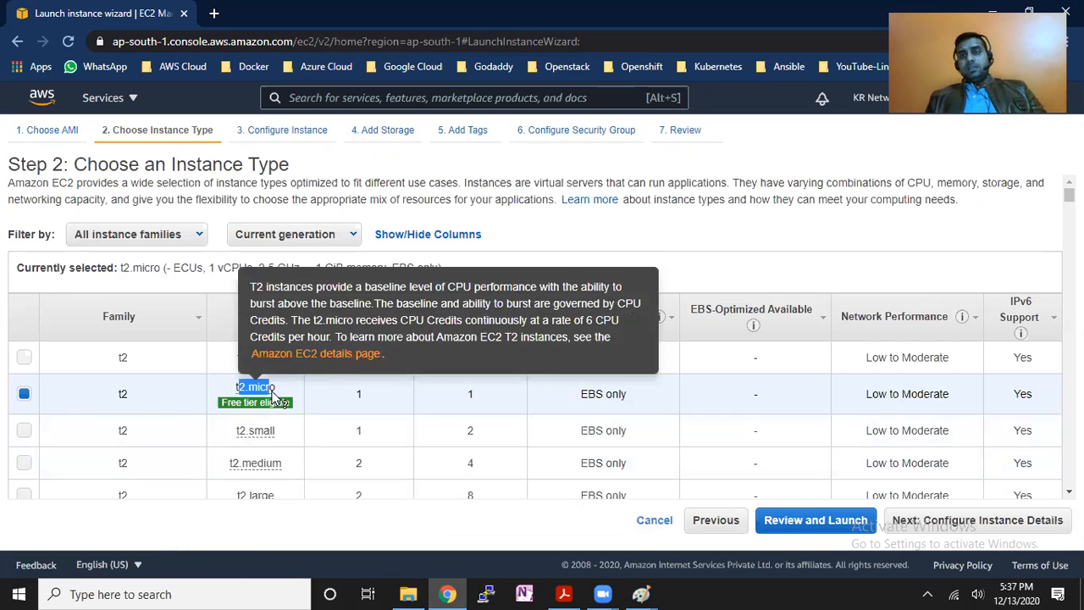
pyautogui.click(960, 518)
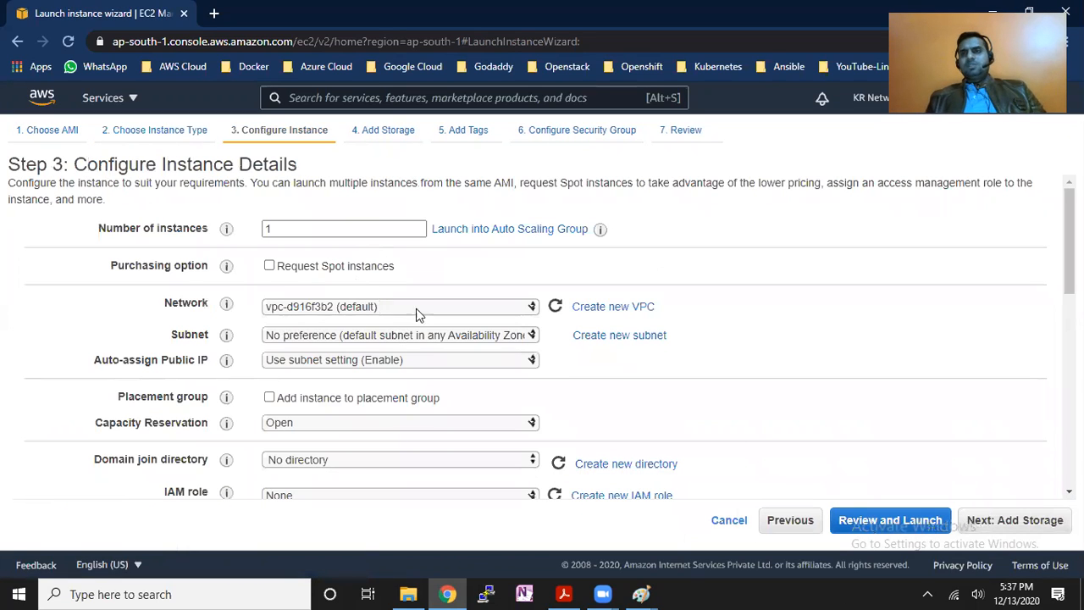
pyautogui.click(1020, 520)
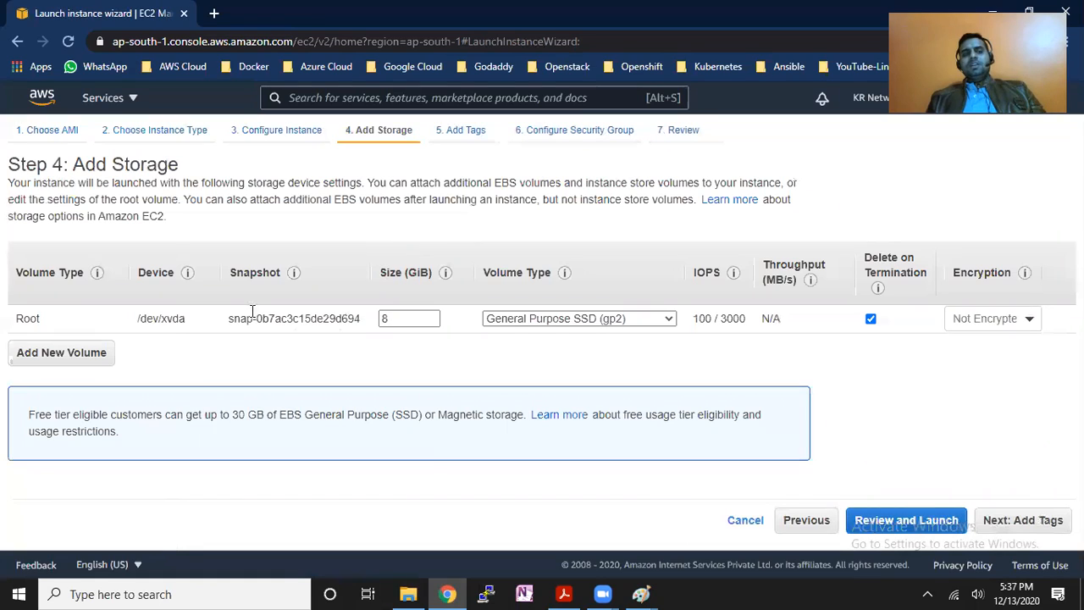
# Examine the root volume's type, device name and snapshot ID in the storage table.
pyautogui.doubleClick(34, 272)
pyautogui.moveTo(22, 319); pyautogui.dragTo(94, 316)
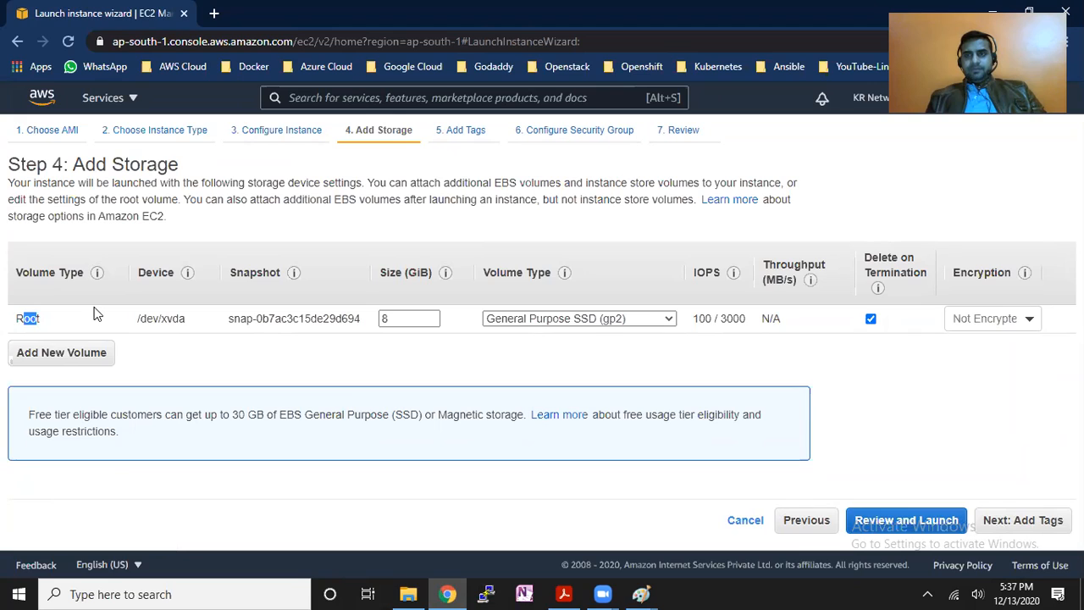
pyautogui.click(144, 320)
pyautogui.tripleClick(144, 320)
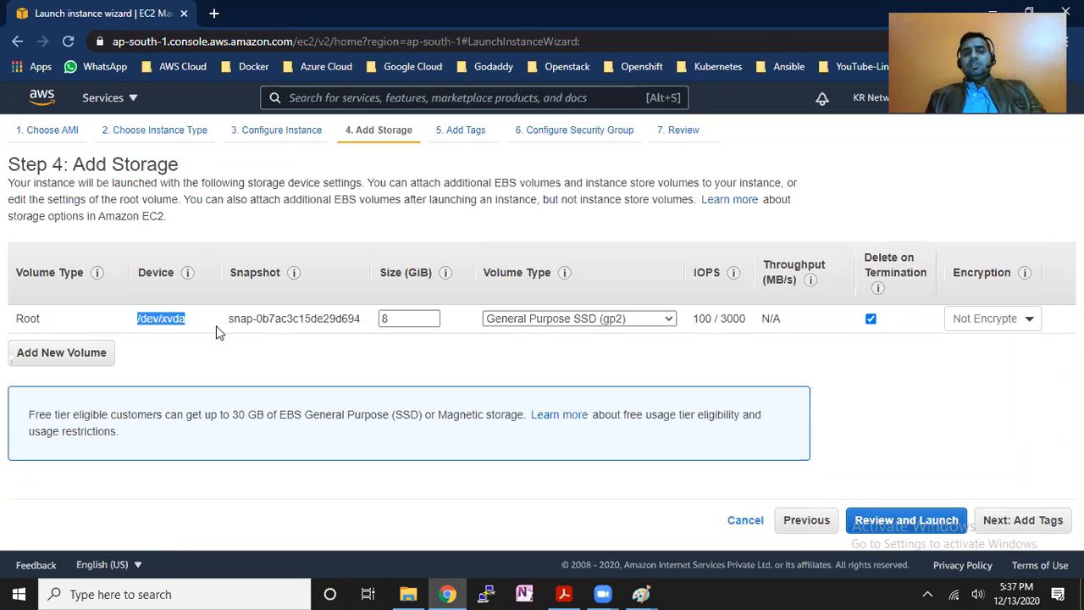
pyautogui.moveTo(227, 327); pyautogui.dragTo(362, 328)
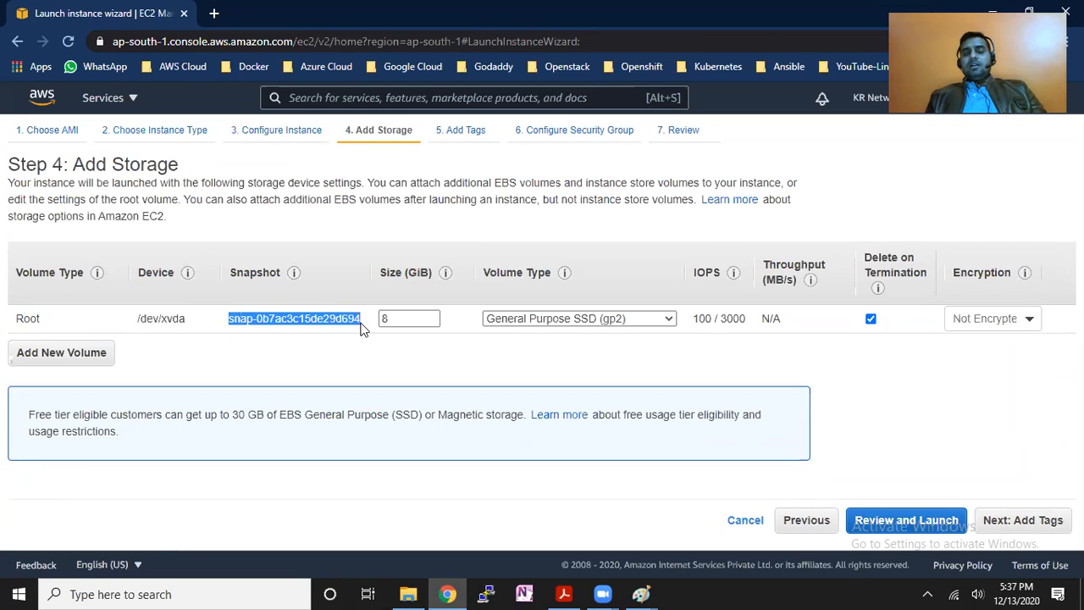
pyautogui.click(251, 318)
pyautogui.moveTo(234, 318); pyautogui.dragTo(352, 315)
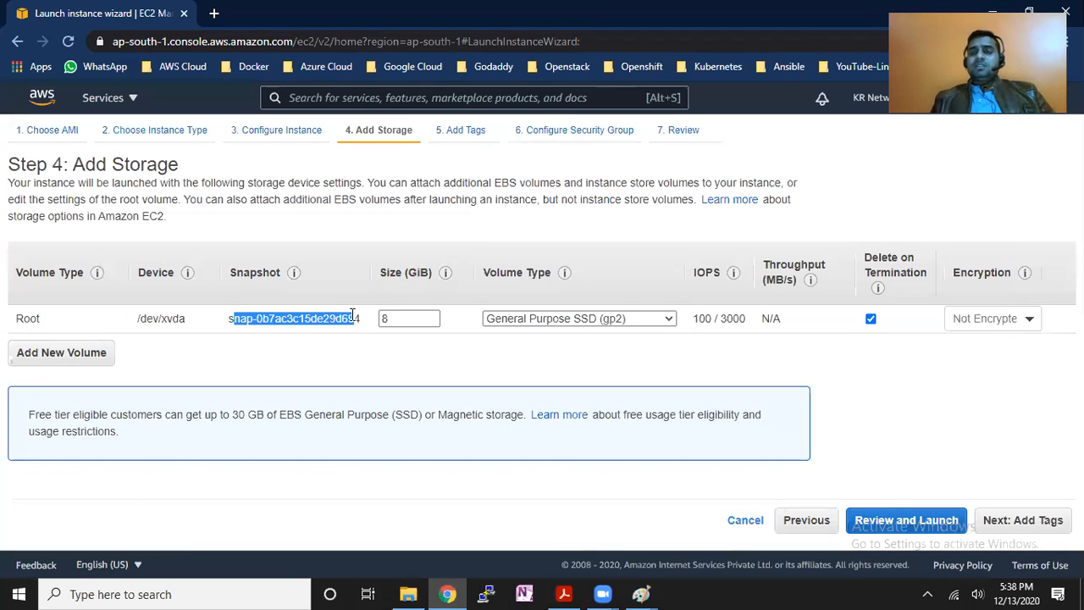
pyautogui.click(302, 345)
pyautogui.moveTo(229, 318); pyautogui.dragTo(364, 316)
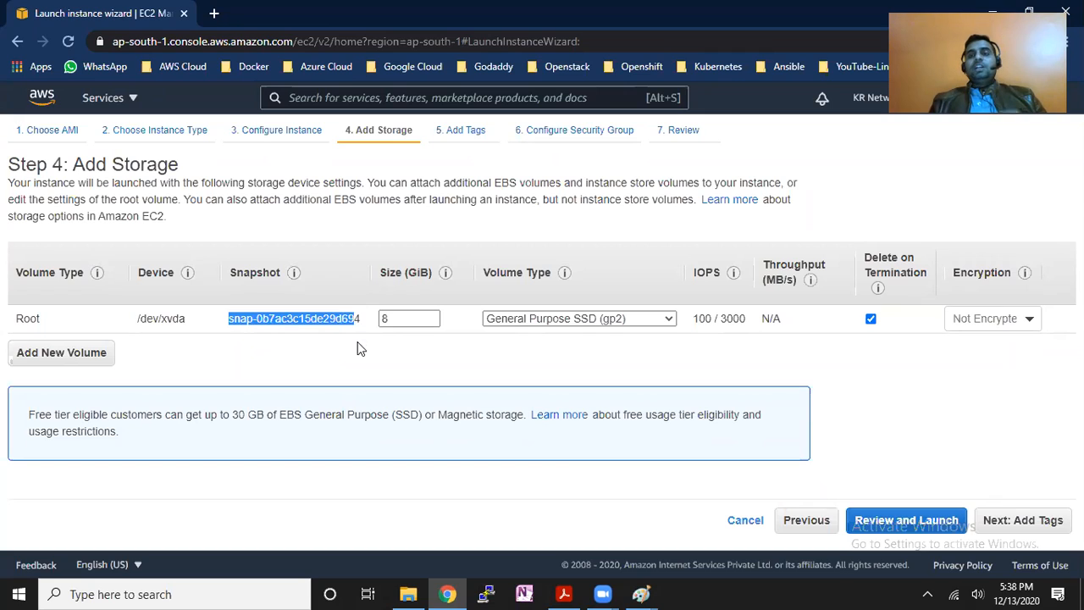
pyautogui.click(255, 315)
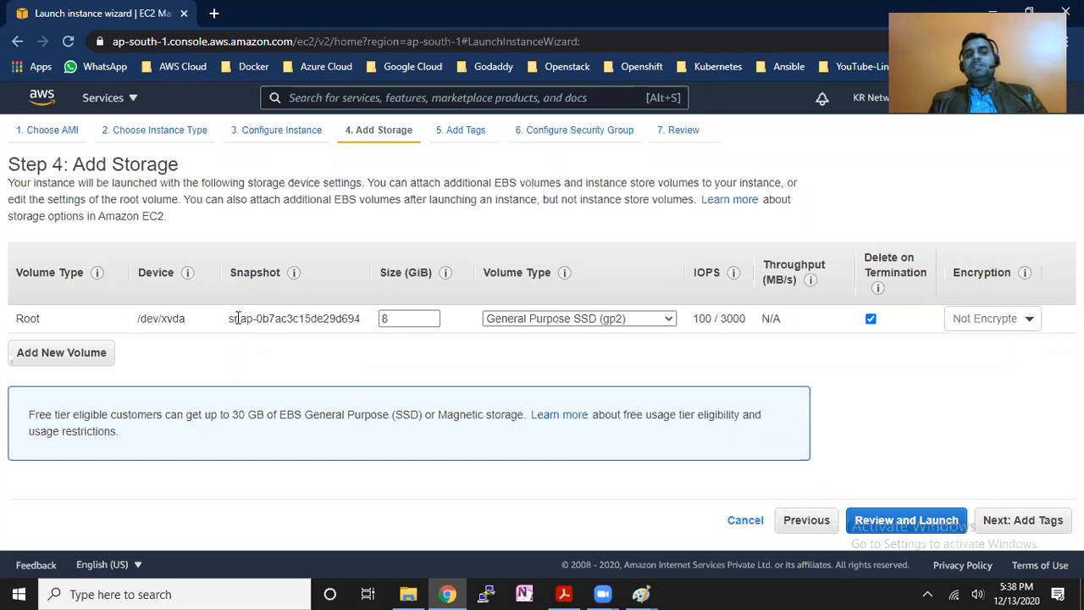
pyautogui.moveTo(235, 318); pyautogui.dragTo(331, 321)
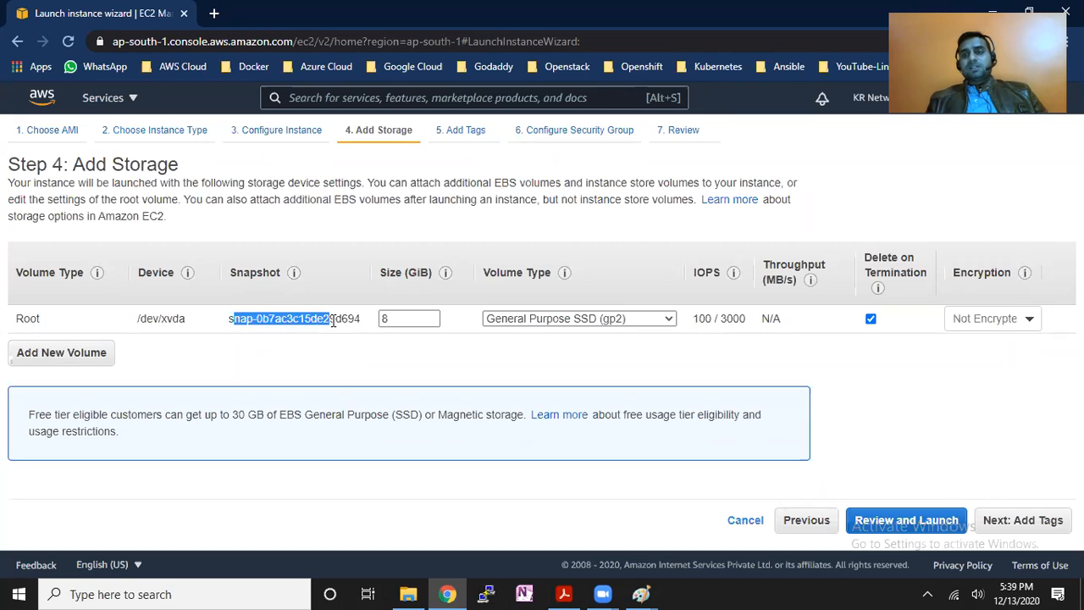
pyautogui.click(271, 324)
pyautogui.moveTo(242, 318); pyautogui.dragTo(317, 316)
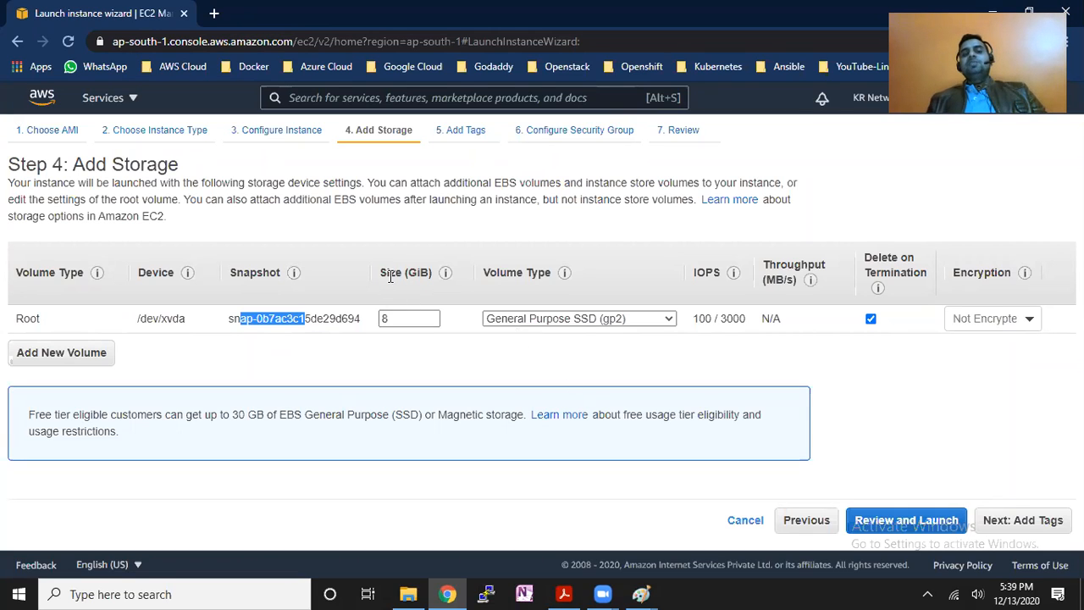
# Set the root volume's size to 10 GiB.
pyautogui.moveTo(390, 275); pyautogui.dragTo(426, 300)
pyautogui.doubleClick(415, 318)
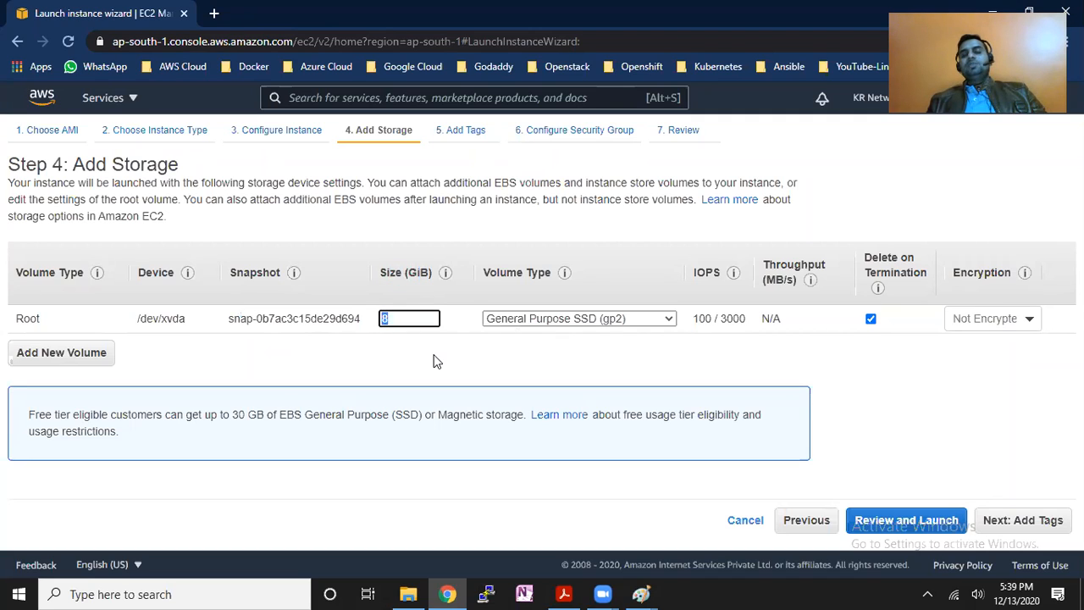
pyautogui.write('10')
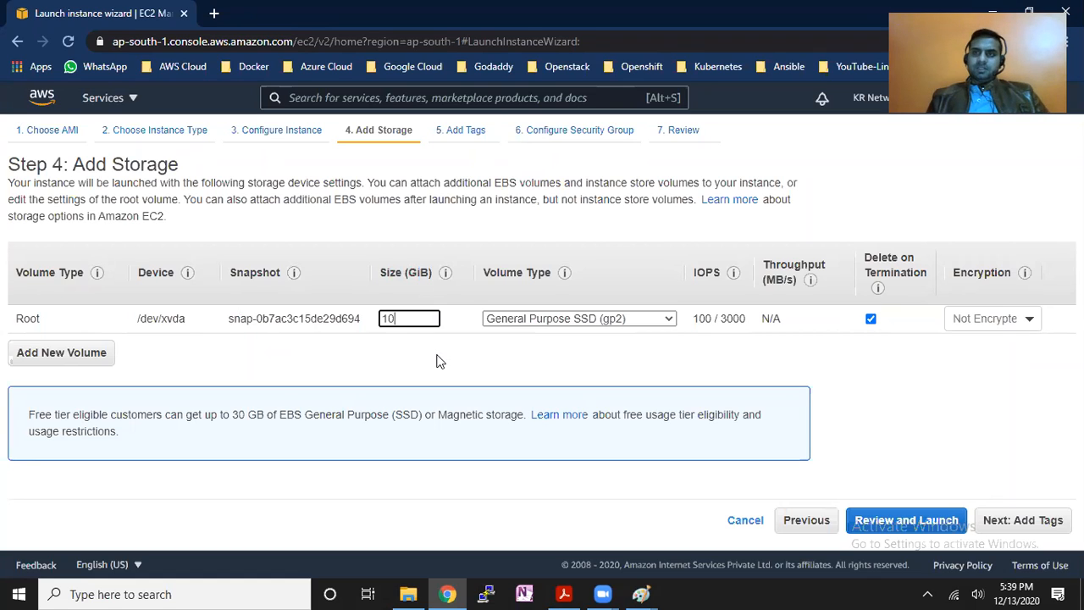
# Examine the volume types offered for the root volume.
pyautogui.click(483, 355)
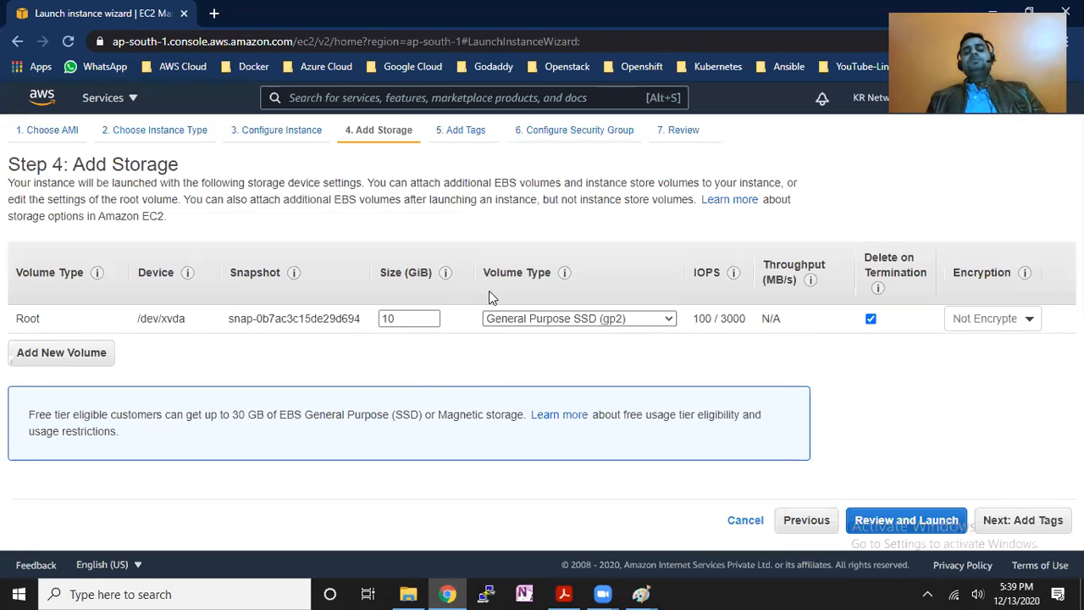
pyautogui.moveTo(17, 318); pyautogui.dragTo(39, 319)
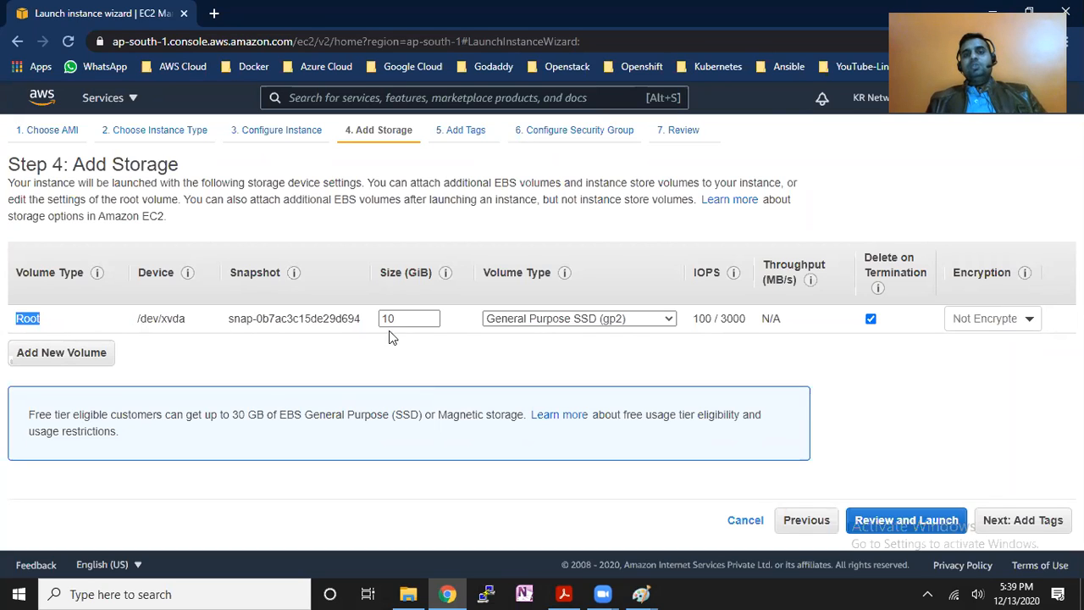
pyautogui.click(504, 281)
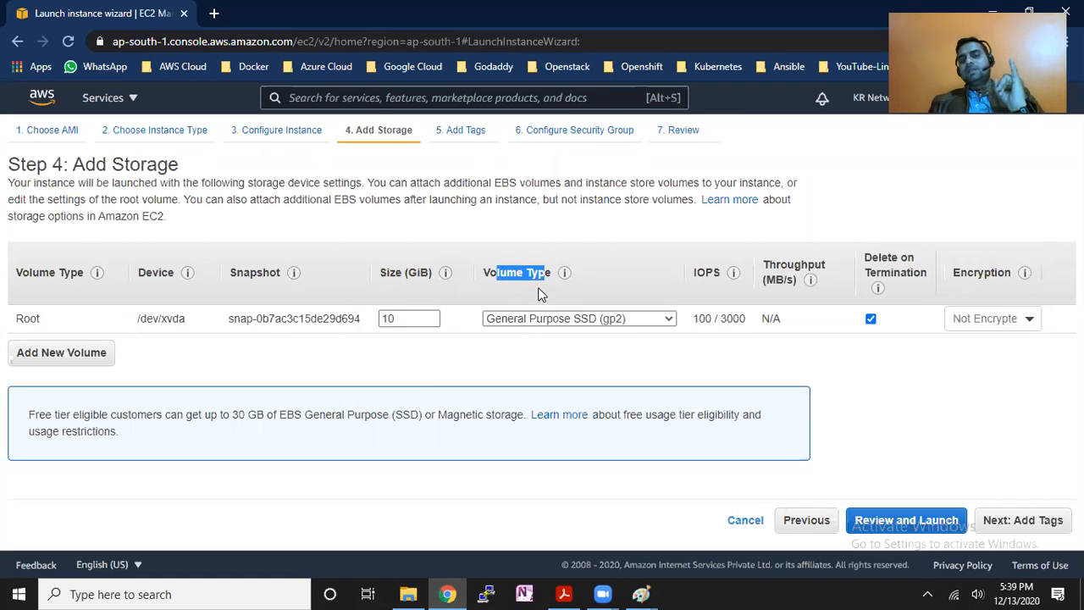
pyautogui.click(565, 318)
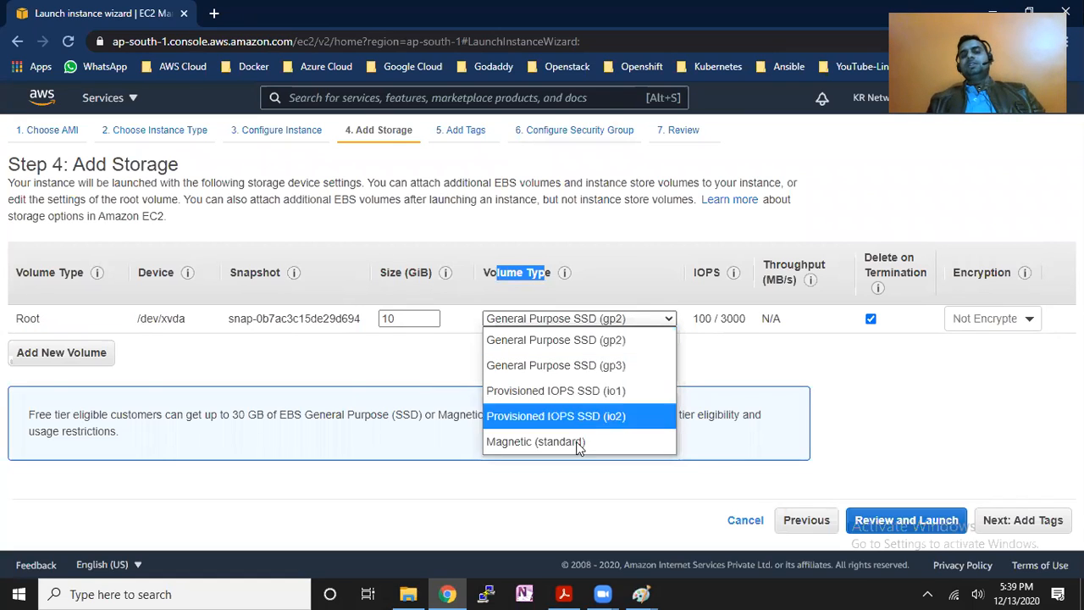
# Try General Purpose SSD (gp3) for the root volume, restore General Purpose SSD (gp2), and check its IOPS and throughput.
pyautogui.click(644, 366)
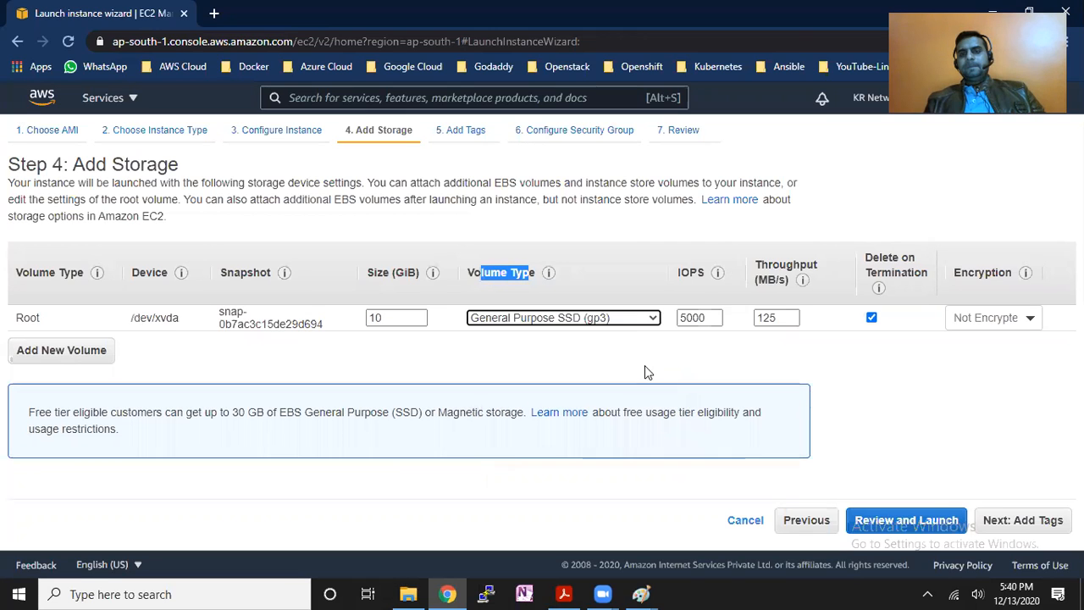
pyautogui.click(615, 322)
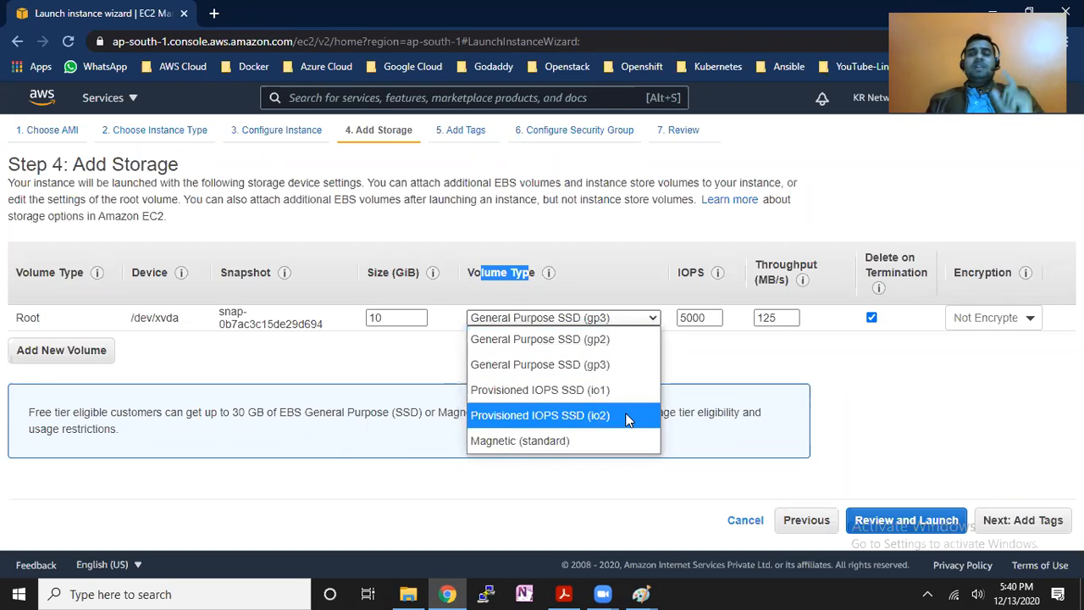
pyautogui.click(707, 352)
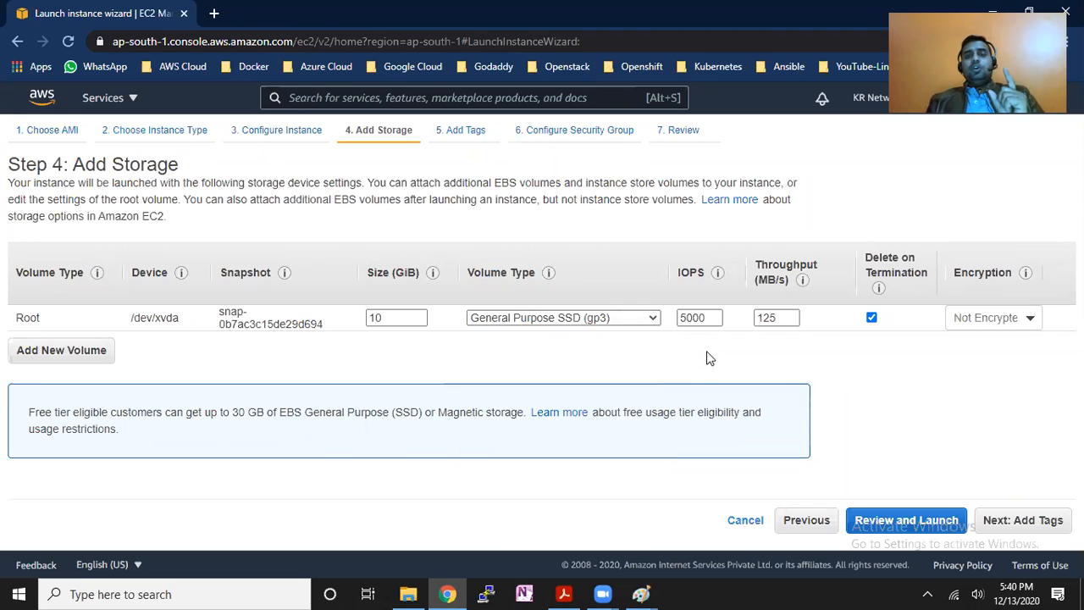
pyautogui.click(639, 325)
pyautogui.click(624, 359)
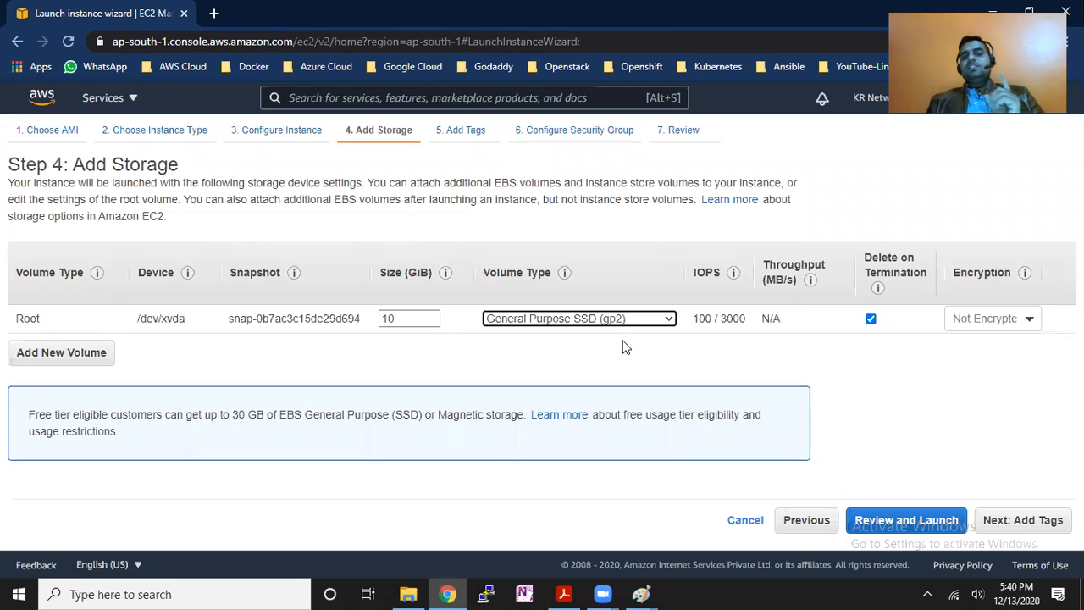
pyautogui.moveTo(698, 319); pyautogui.dragTo(728, 320)
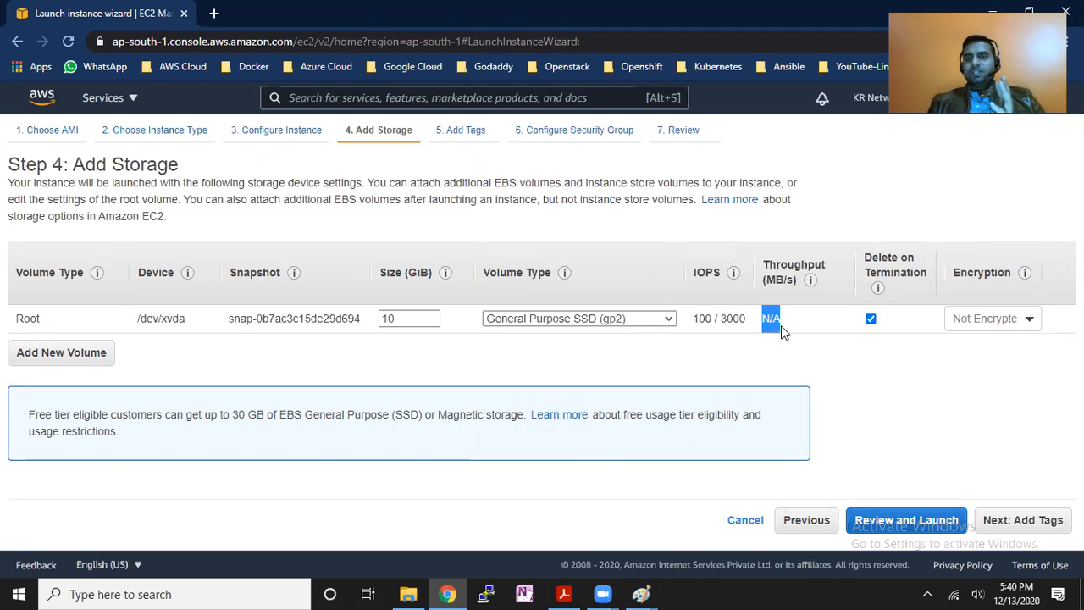
pyautogui.click(760, 354)
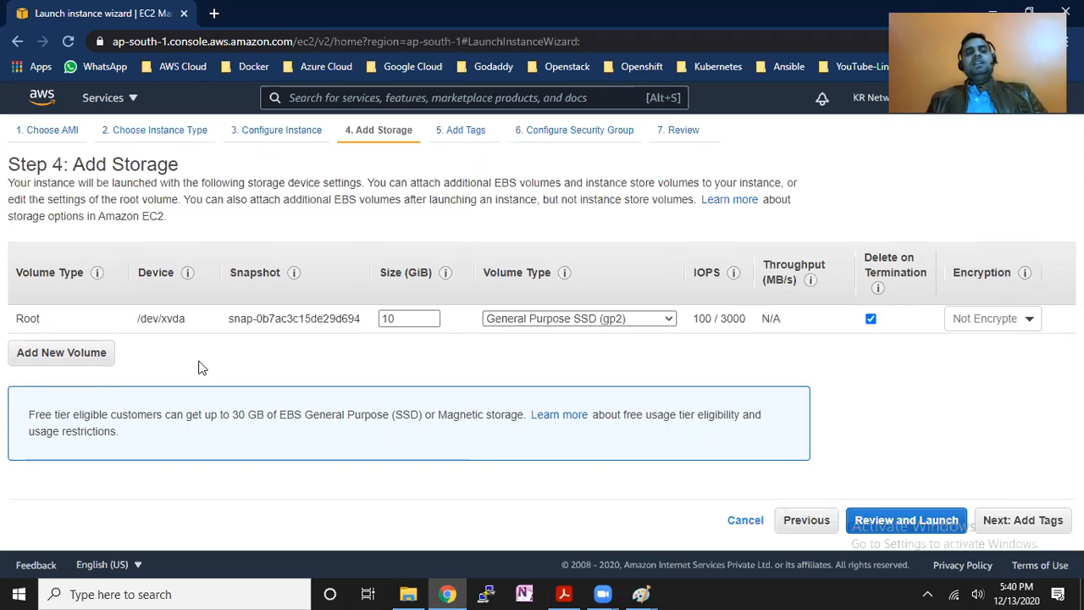
# Add a second EBS volume and compare its device name and snapshot fields with those of the root volume.
pyautogui.click(96, 360)
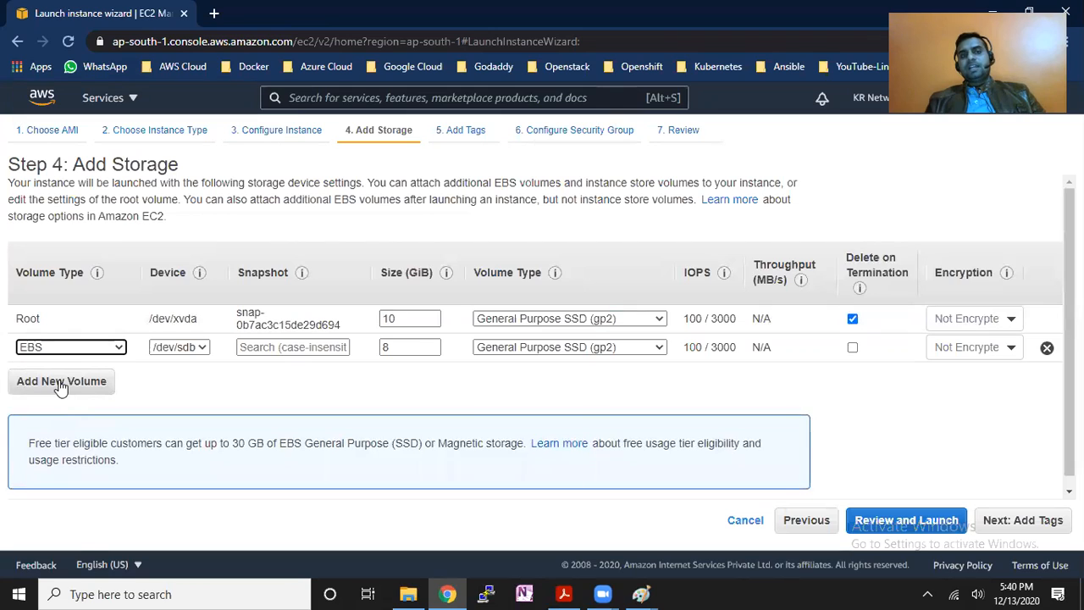
pyautogui.moveTo(250, 272); pyautogui.dragTo(269, 272)
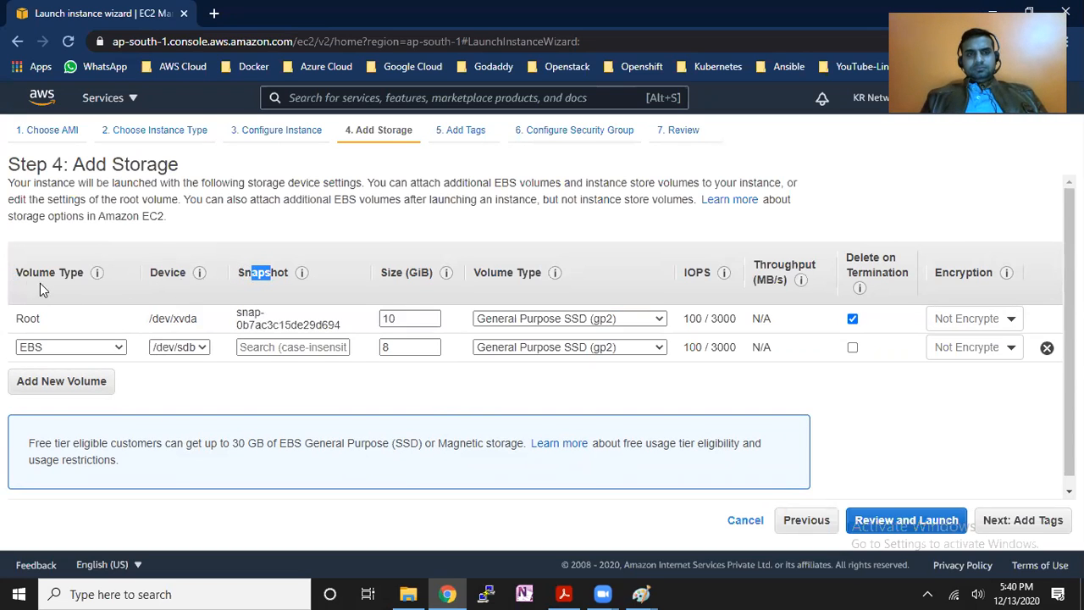
pyautogui.moveTo(149, 320); pyautogui.dragTo(203, 322)
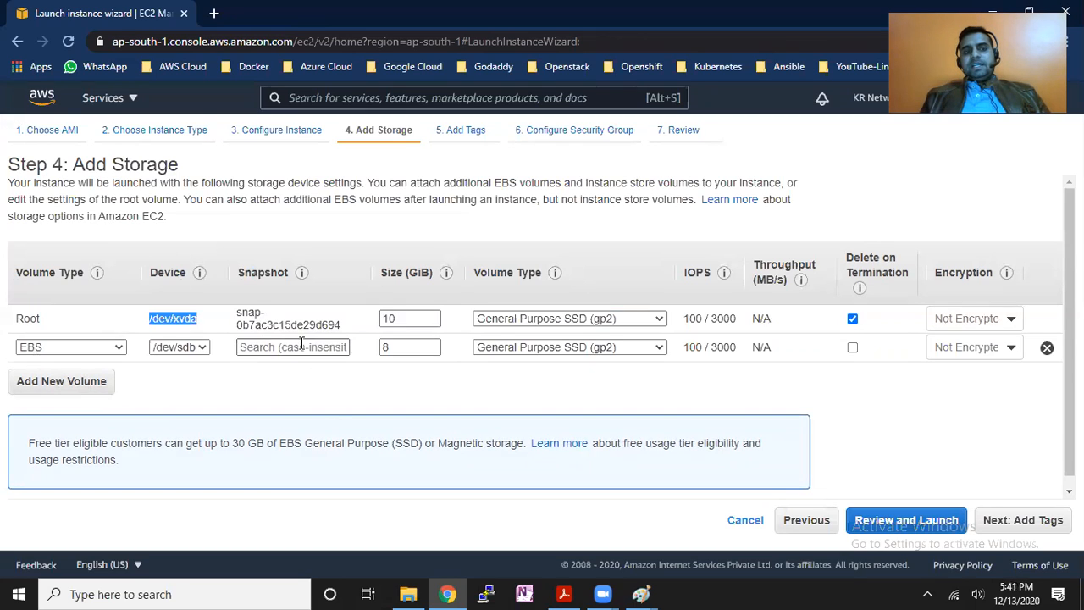
pyautogui.moveTo(237, 313); pyautogui.dragTo(342, 325)
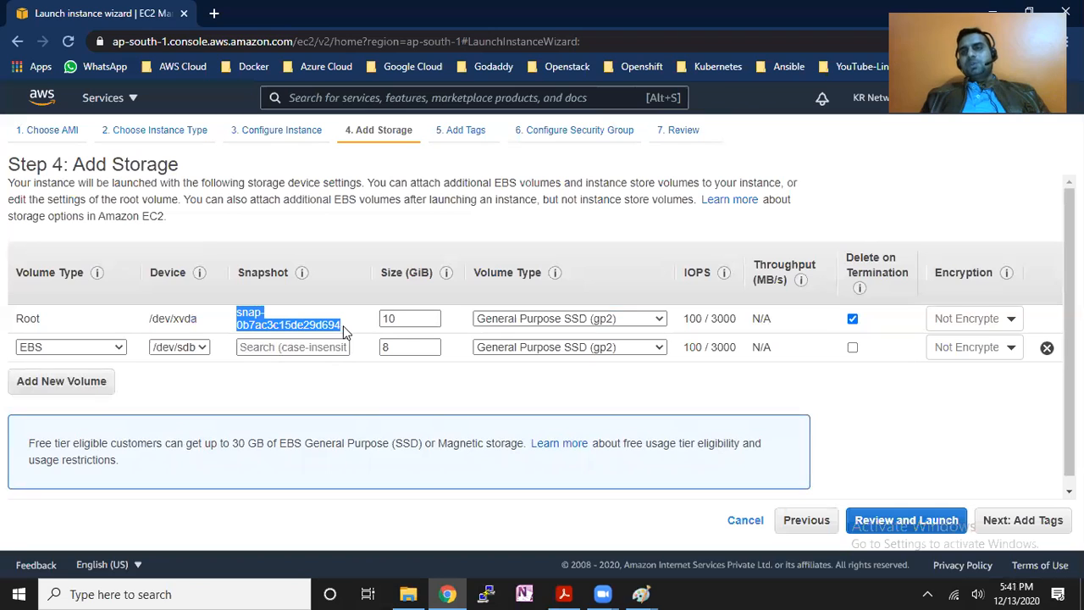
pyautogui.click(205, 349)
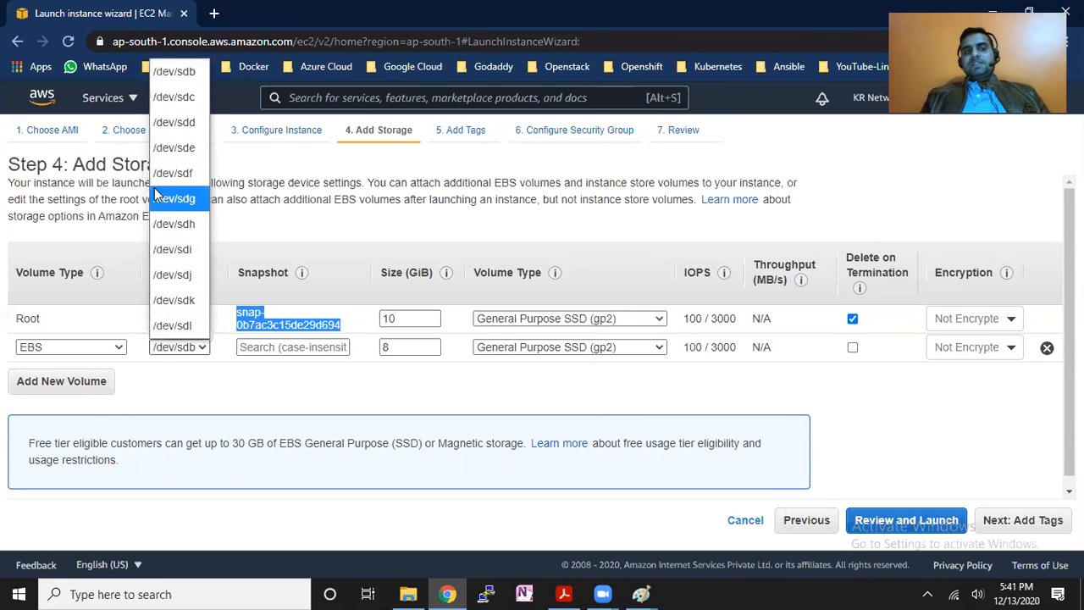
pyautogui.click(274, 411)
pyautogui.moveTo(159, 319); pyautogui.dragTo(194, 319)
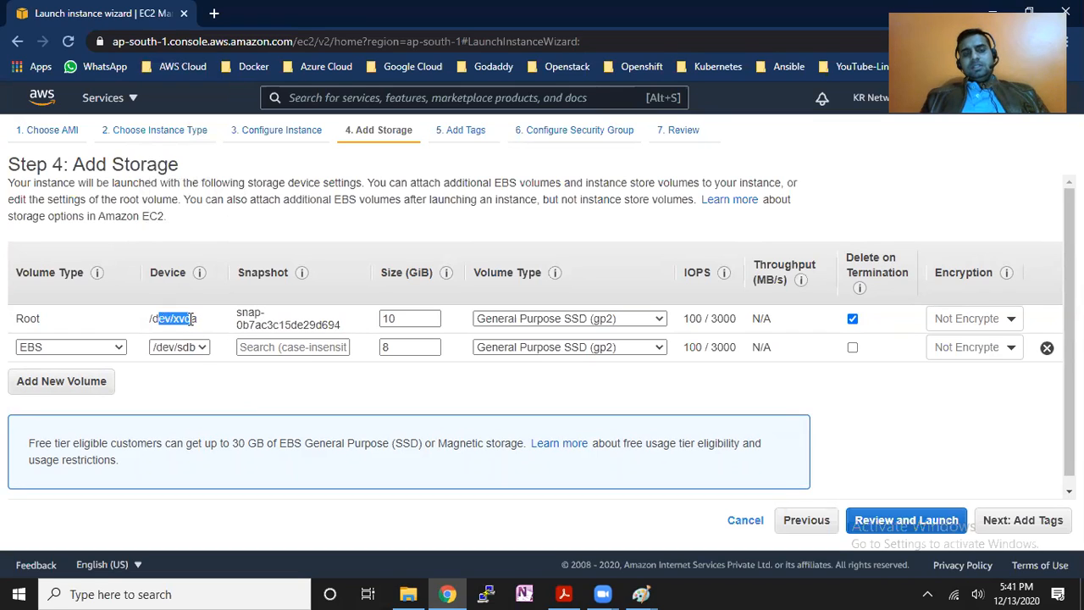
pyautogui.moveTo(197, 320); pyautogui.dragTo(175, 320)
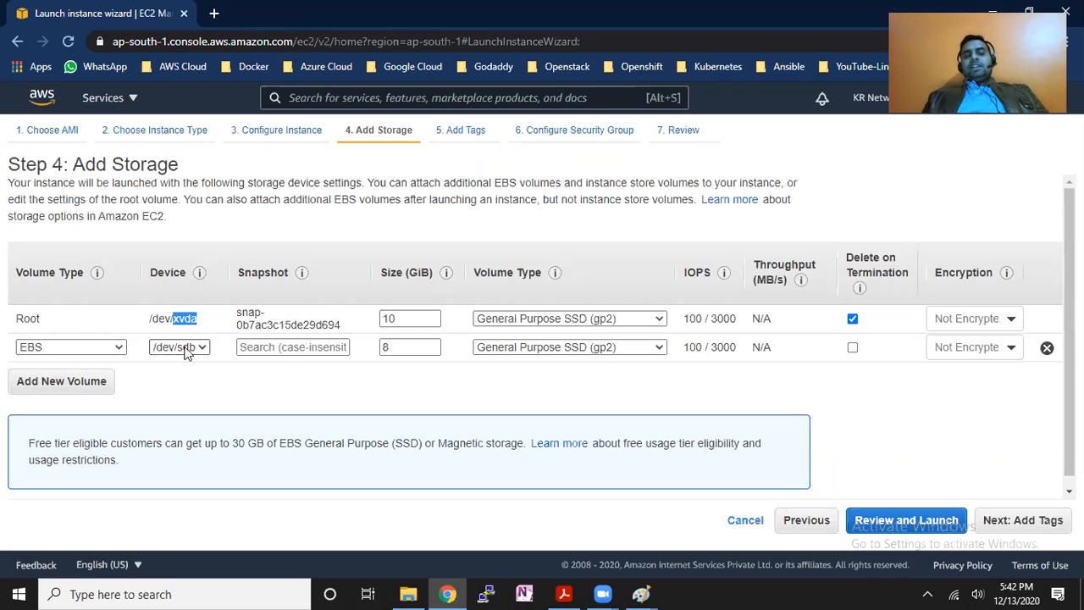
# Review the volume types offered for the additional EBS volume and remove that volume.
pyautogui.moveTo(487, 271); pyautogui.dragTo(531, 272)
pyautogui.click(639, 346)
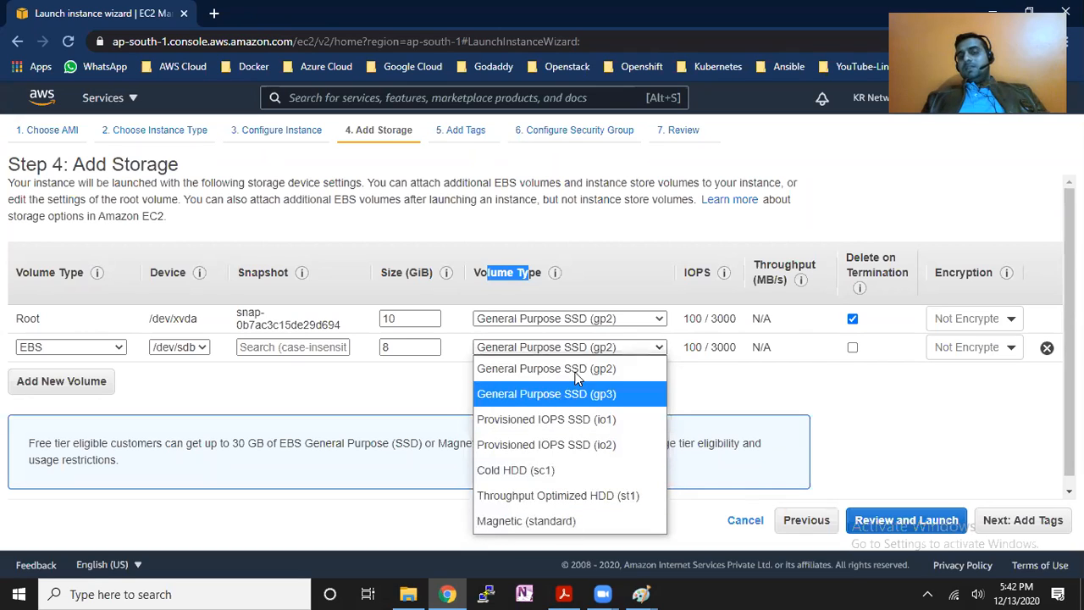
pyautogui.click(739, 382)
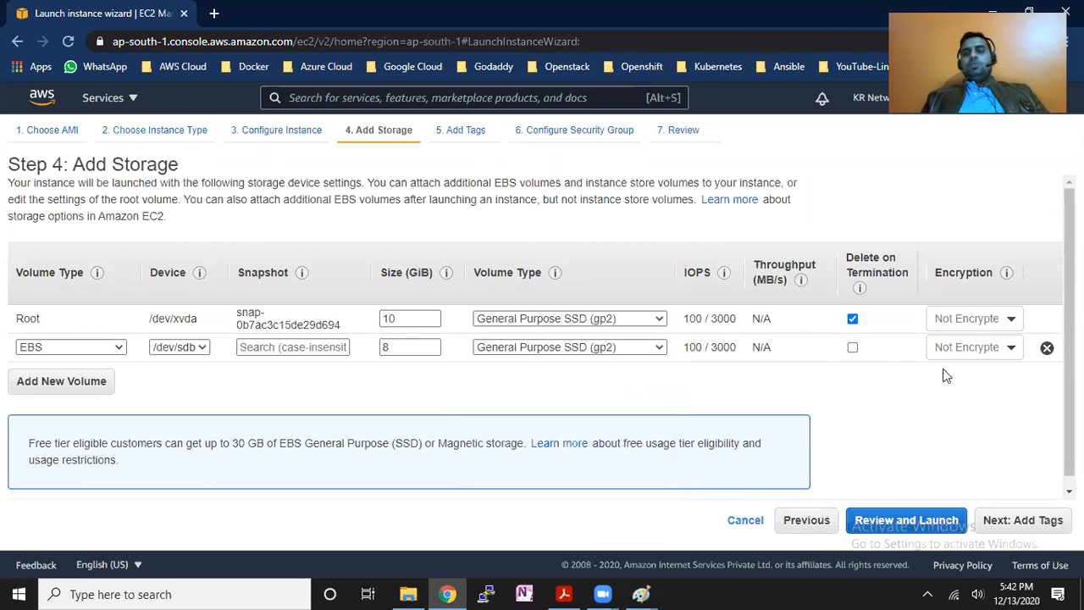
pyautogui.click(1047, 347)
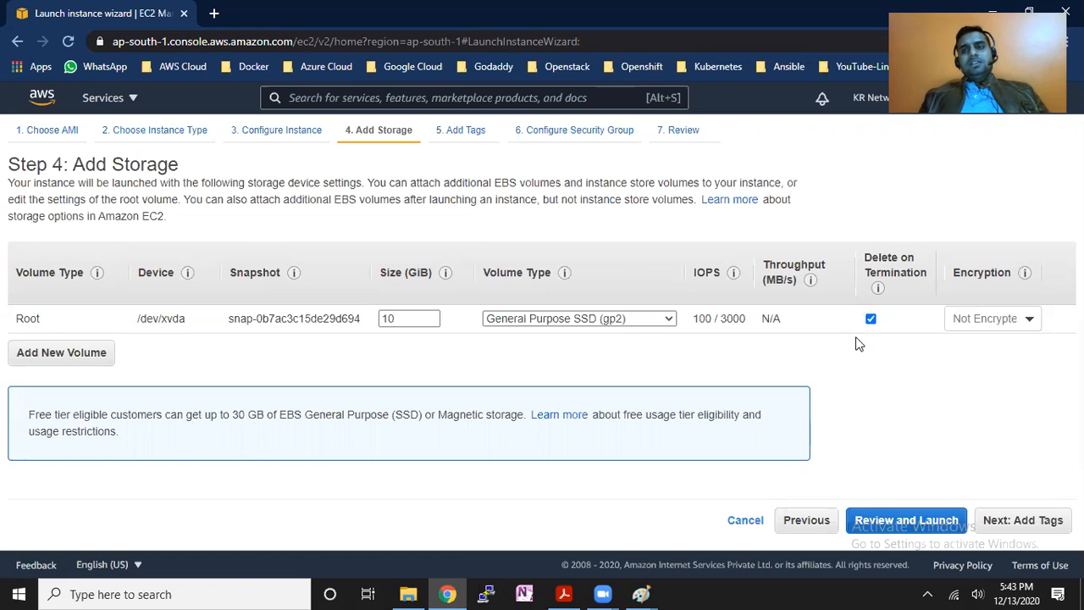
# Proceed to the tags and add a tag with key Name and value Server-1.
pyautogui.click(1025, 520)
pyautogui.click(1025, 520)
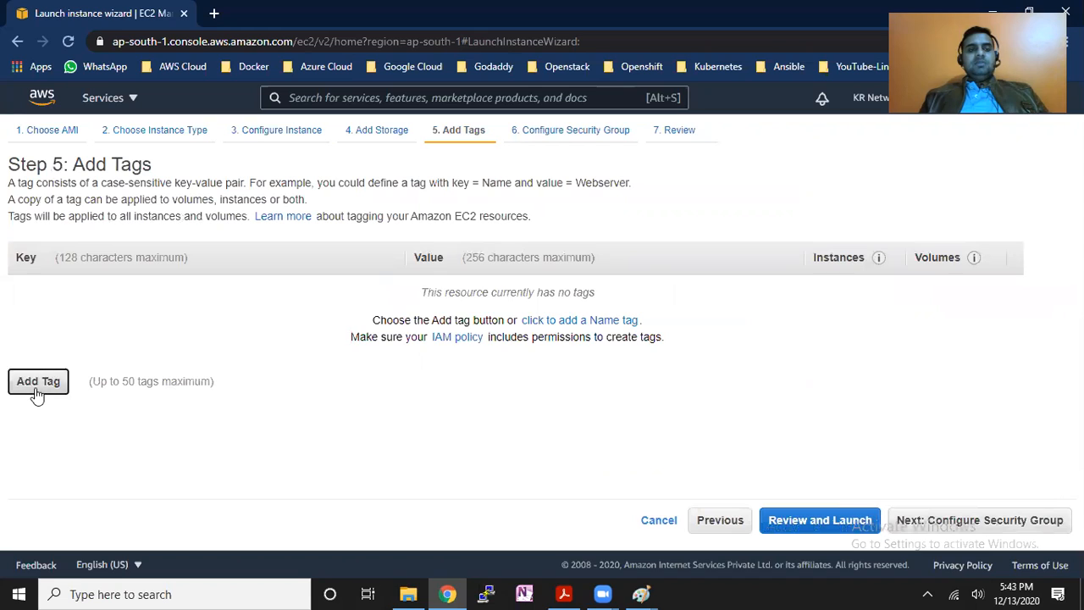
pyautogui.click(36, 387)
pyautogui.write('Name')
pyautogui.press('Tab')
pyautogui.write('Server-1')
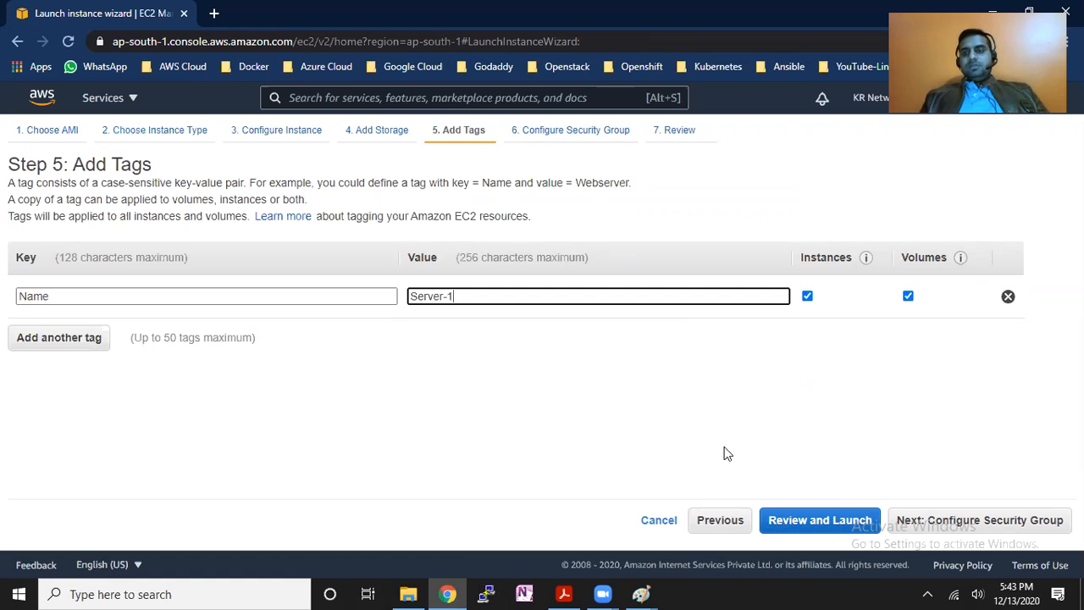
# Assign the existing default security group to the instance and proceed to the launch review.
pyautogui.click(970, 518)
pyautogui.click(406, 263)
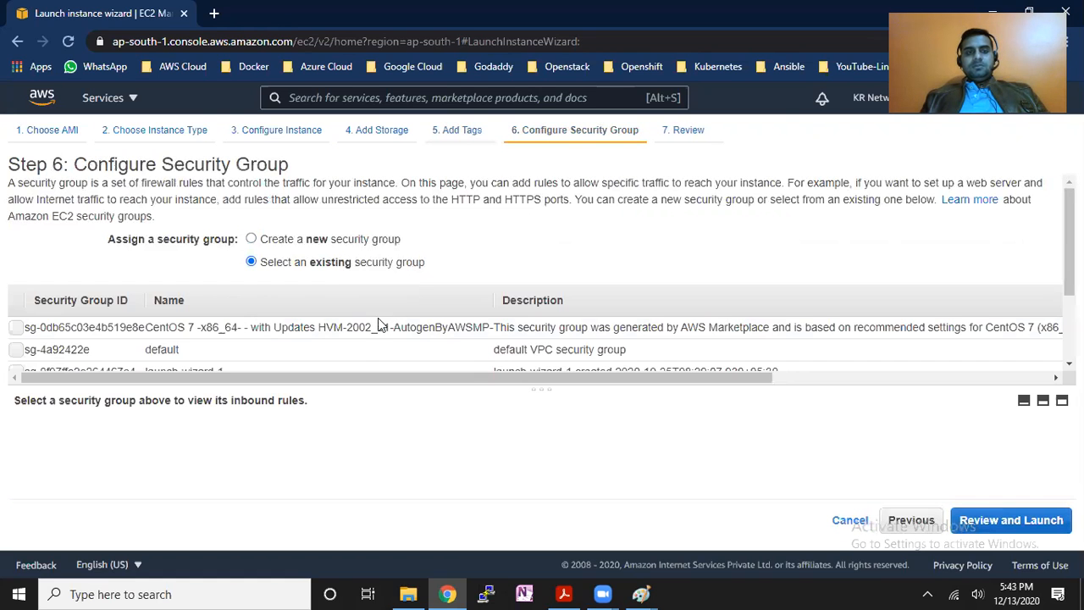
pyautogui.click(358, 353)
pyautogui.click(1024, 520)
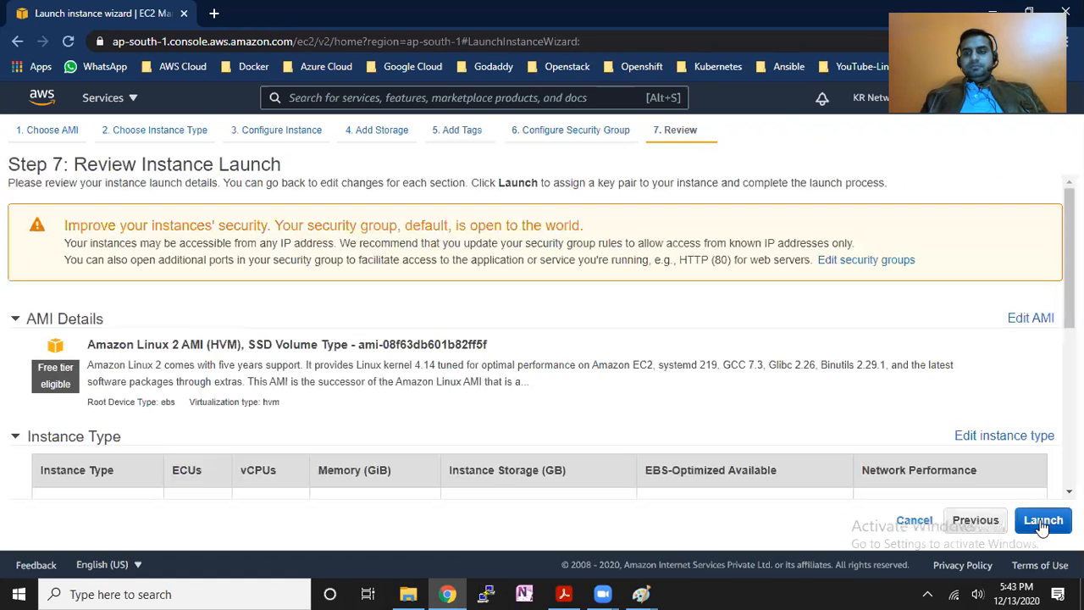
# Launch the instance with the existing key pair mumbai-key, acknowledging access to its private key file.
pyautogui.click(1043, 520)
pyautogui.click(465, 388)
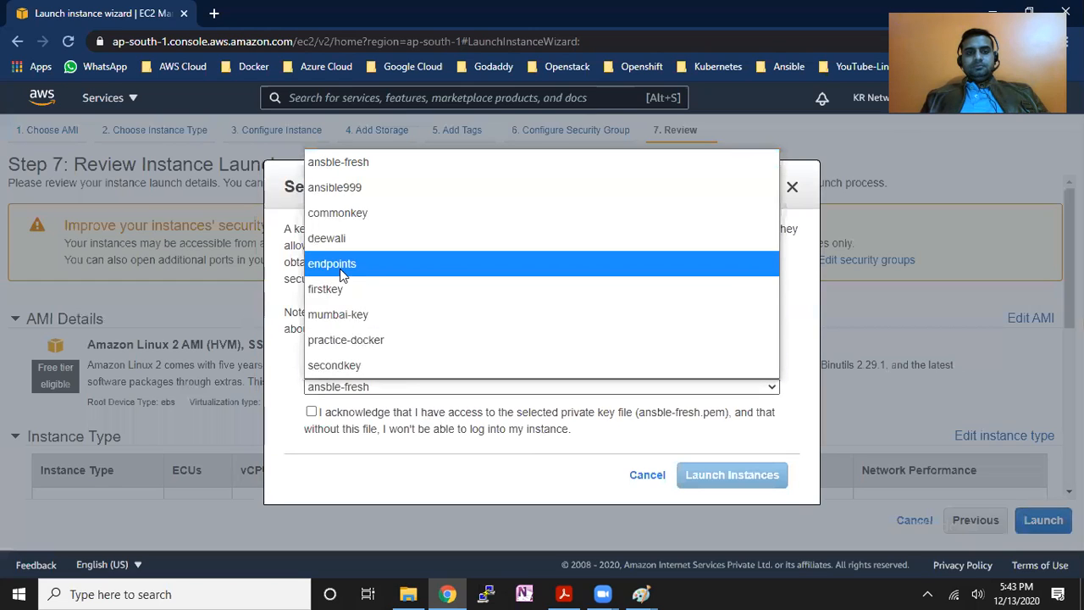
pyautogui.click(362, 318)
pyautogui.click(311, 411)
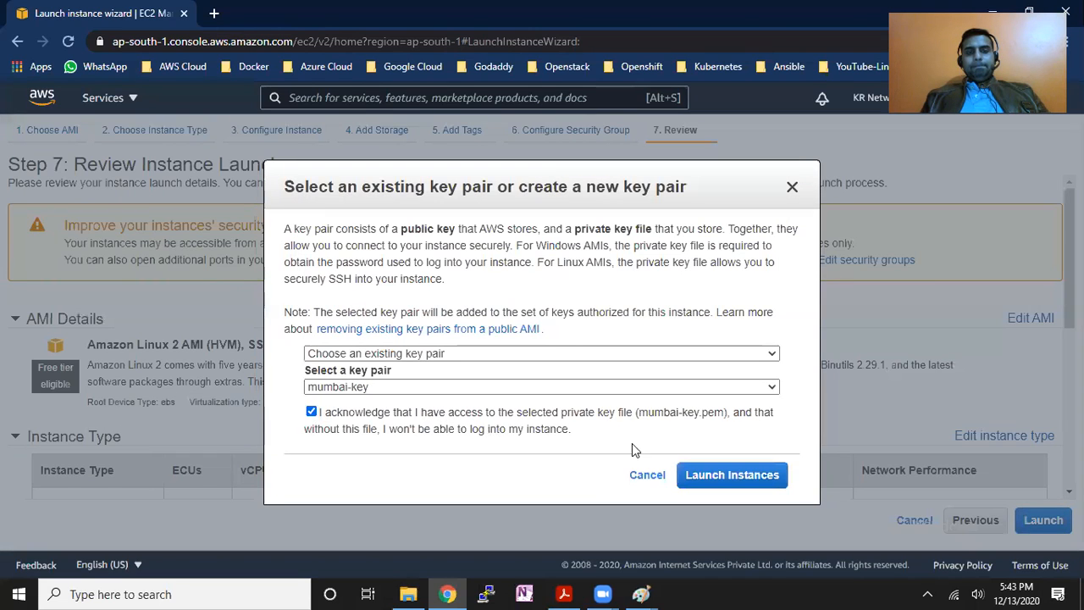
pyautogui.click(732, 475)
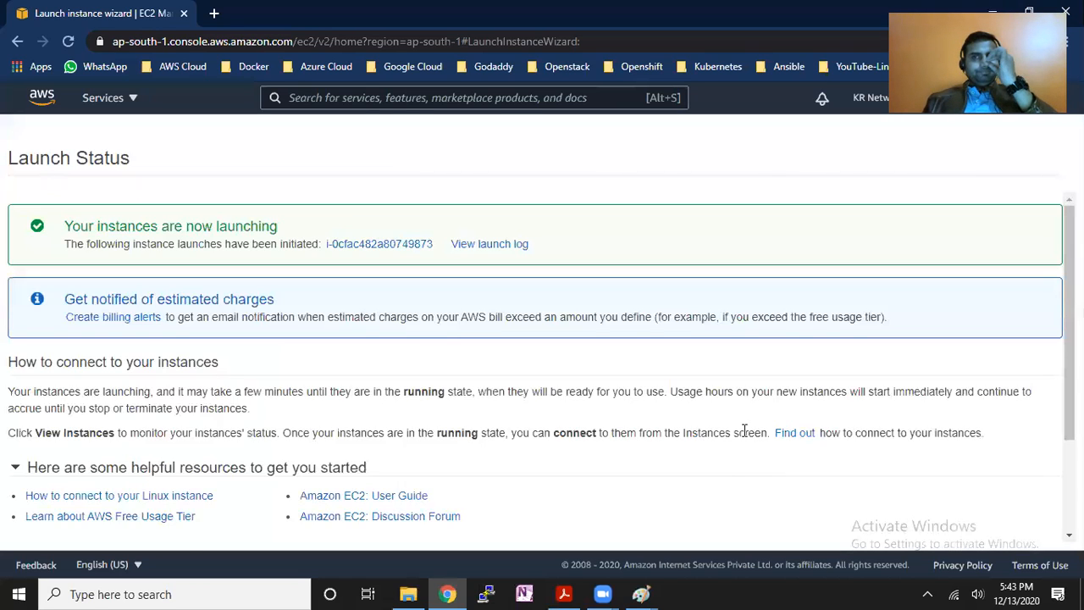
# Open the instances list and check the state of the newly launched server.
pyautogui.scroll(-3, 744, 430)
pyautogui.click(980, 526)
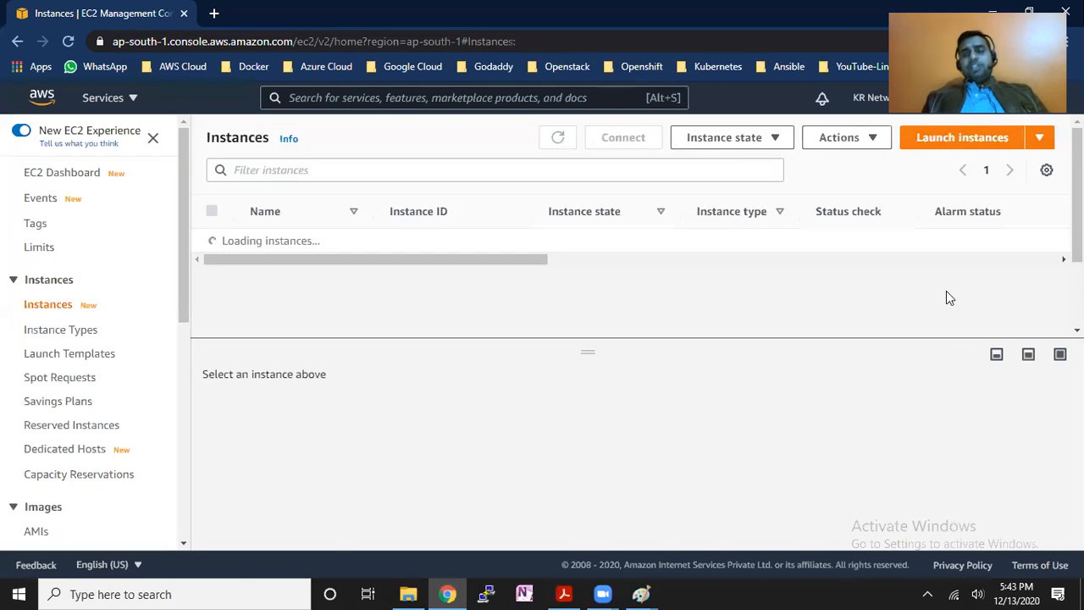
pyautogui.click(565, 143)
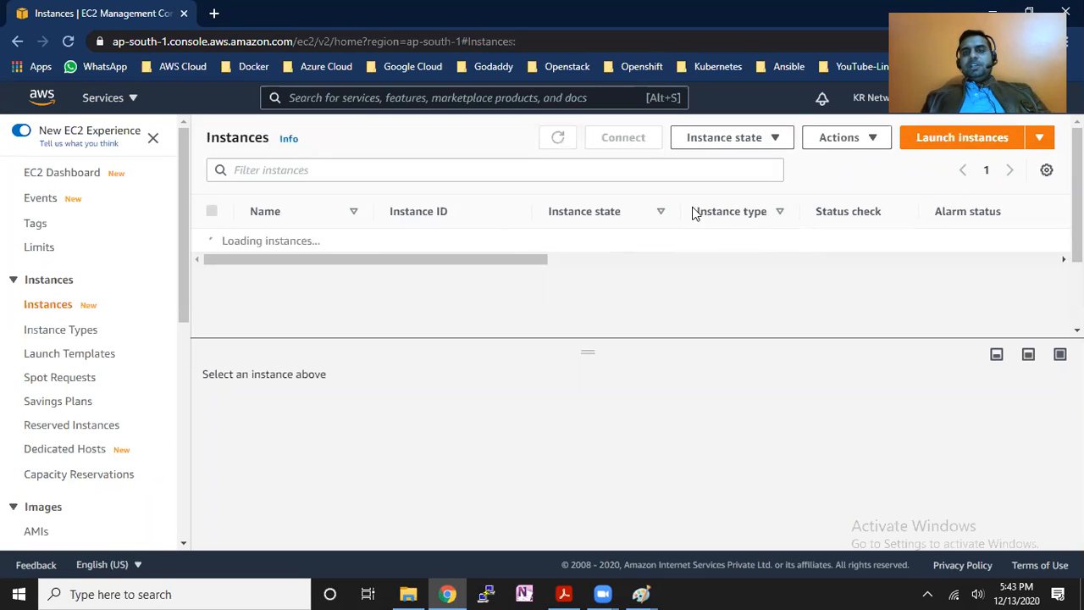
# Start launching another t2.micro Amazon Linux 2 instance with default details, and disable Delete on Termination for its root volume.
pyautogui.click(944, 139)
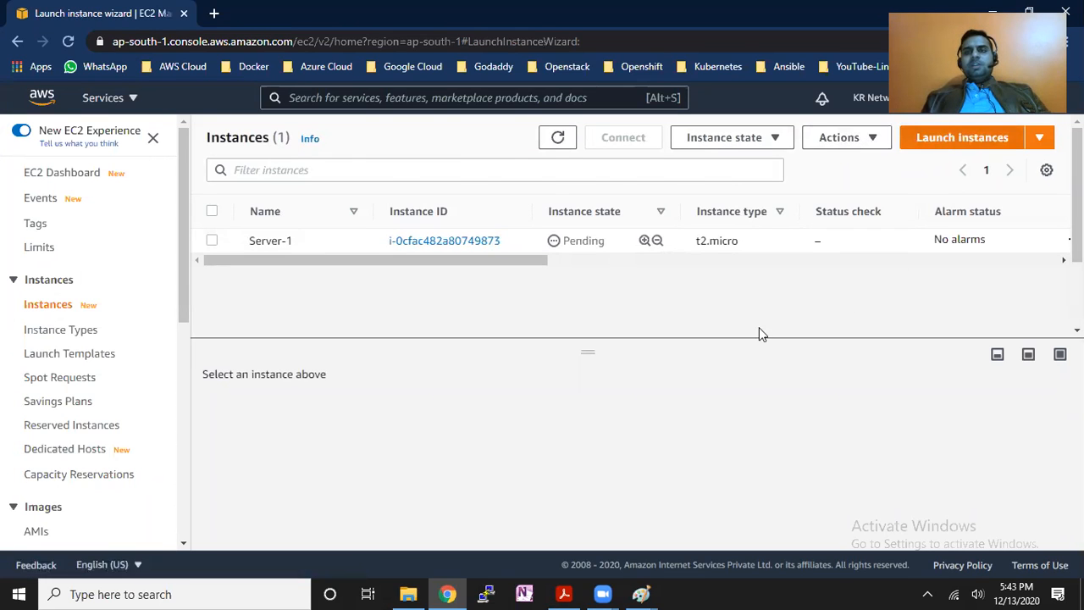
pyautogui.click(965, 331)
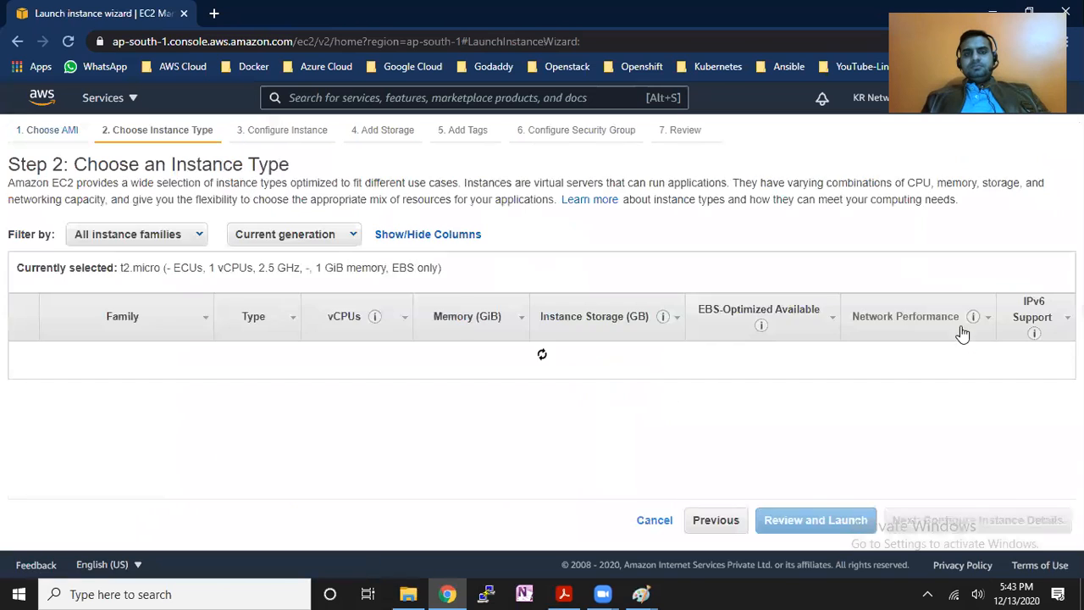
pyautogui.click(987, 526)
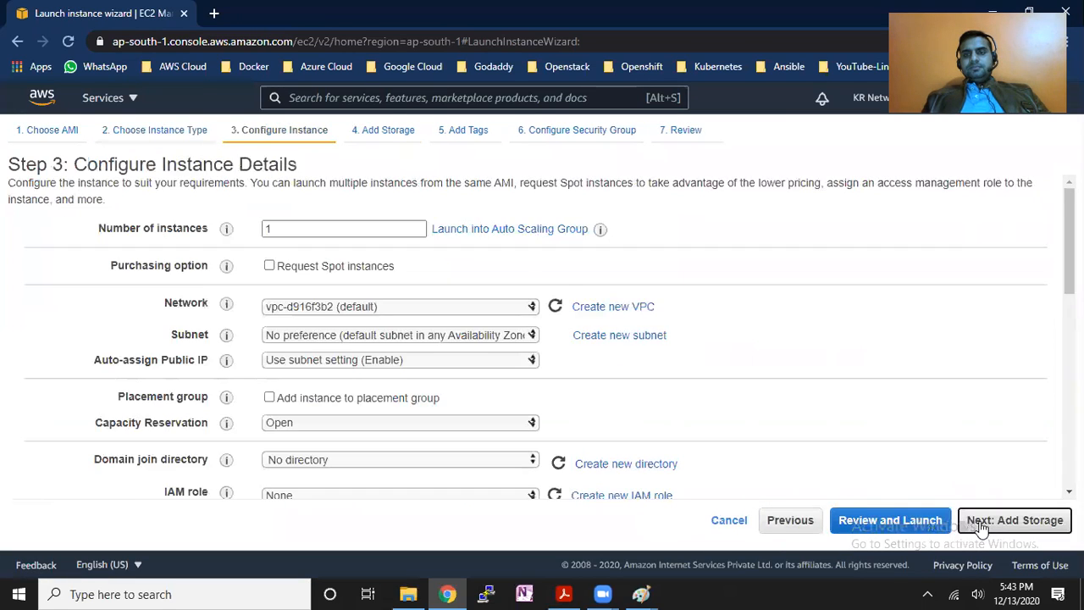
pyautogui.click(980, 526)
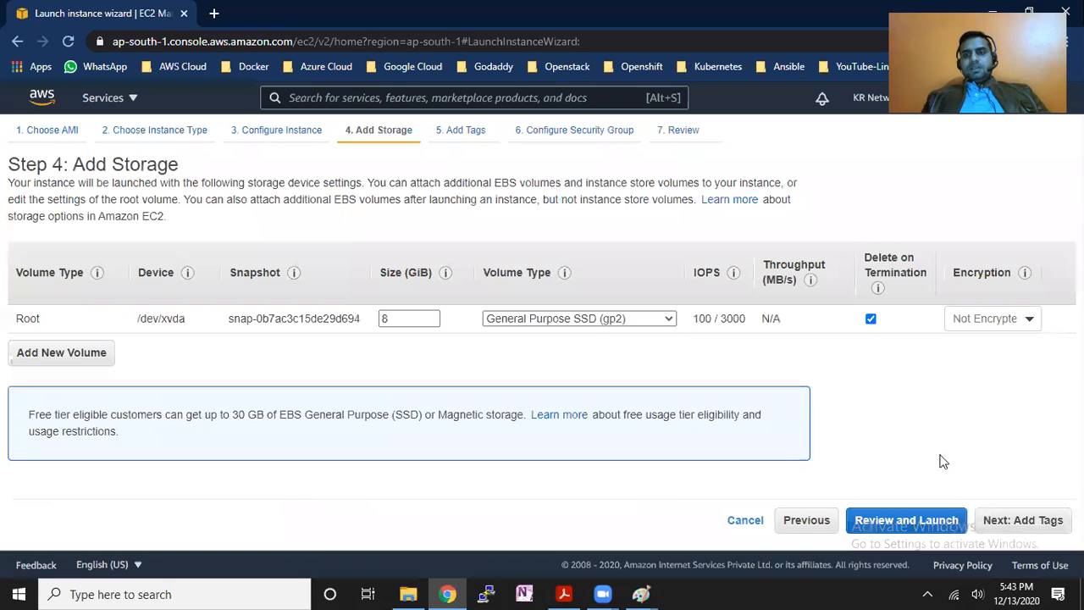
pyautogui.click(872, 319)
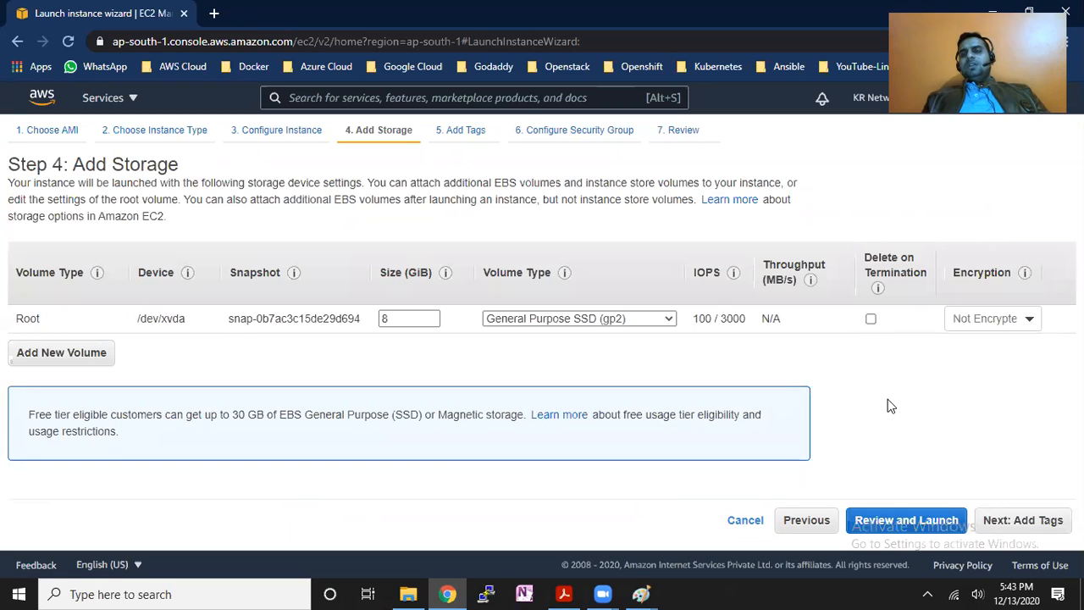
# Proceed to the tags of the new instance and add a tag with key Name and value Server-2.
pyautogui.click(1042, 524)
pyautogui.click(25, 383)
pyautogui.write('Nam')
pyautogui.write('S')
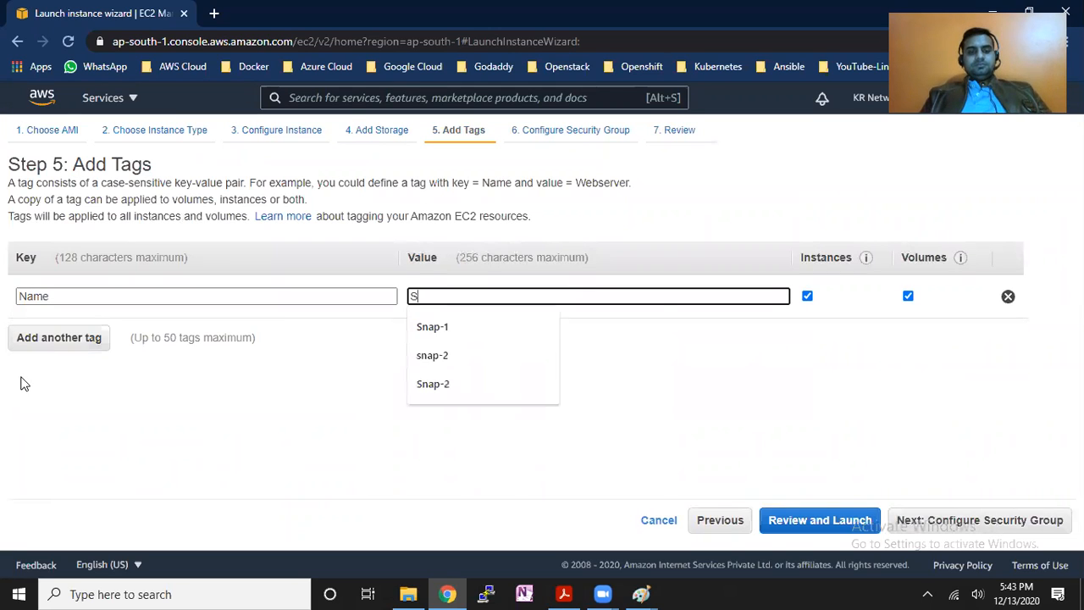
pyautogui.write('erver-2')
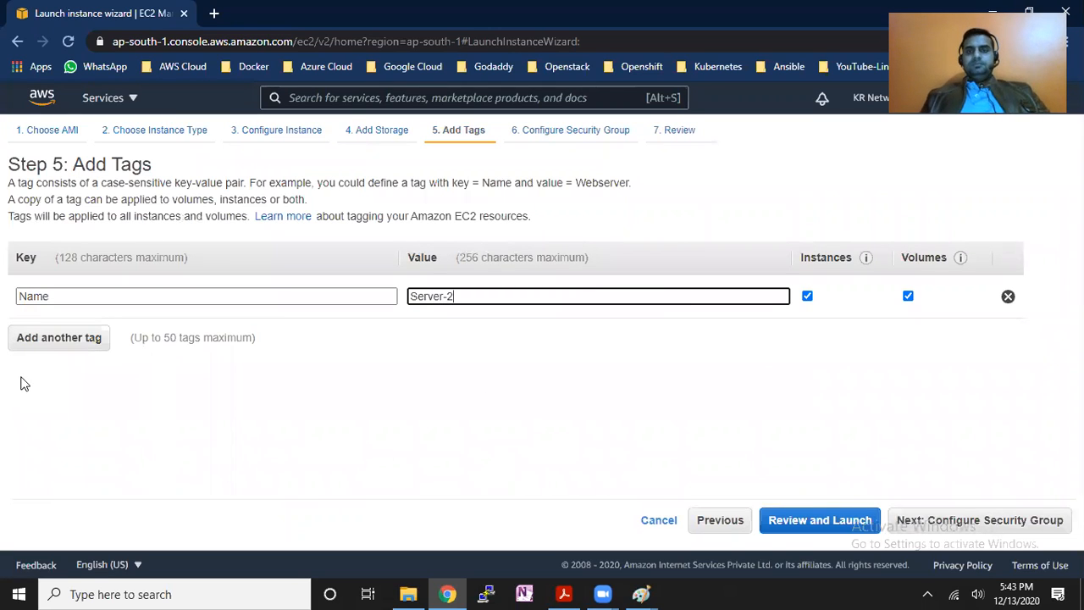
# Assign the existing default security group to Server-2 and proceed to the launch review.
pyautogui.click(928, 520)
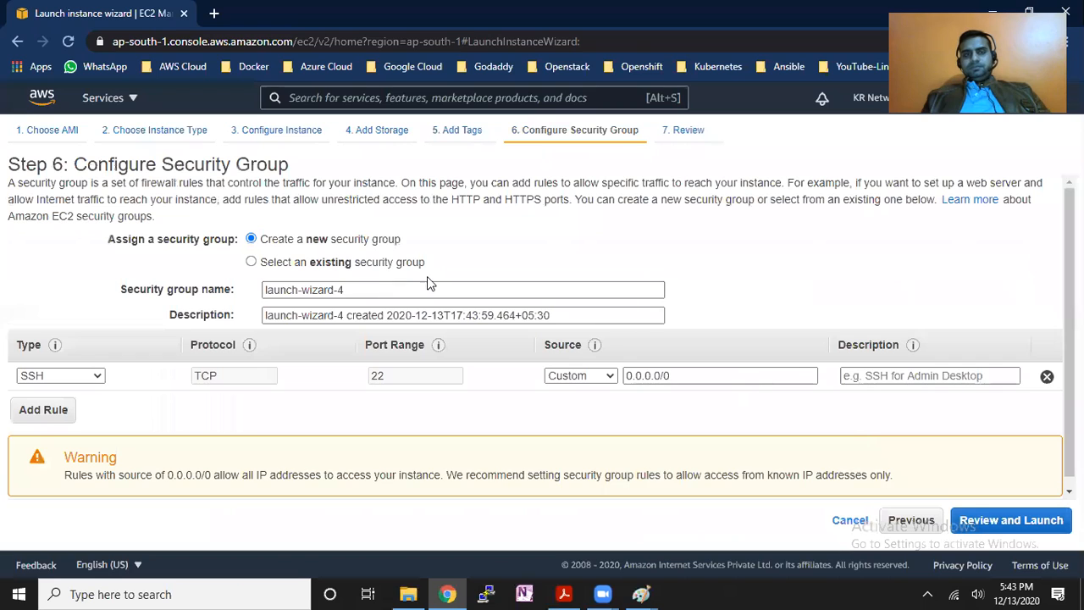
pyautogui.click(375, 263)
pyautogui.click(369, 347)
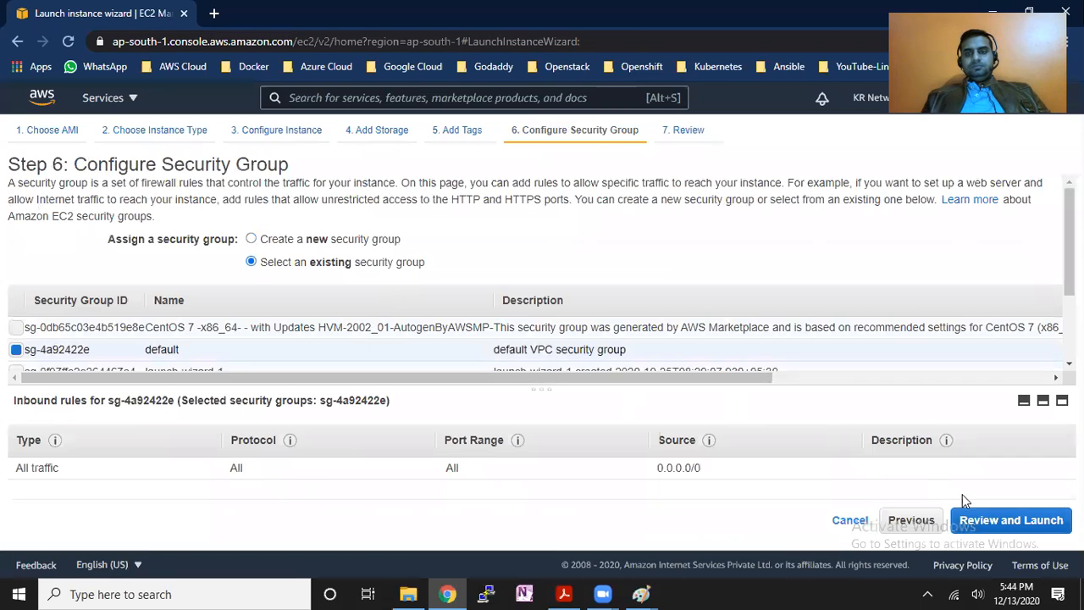
pyautogui.click(1046, 523)
# Launch Server-2 with the existing key pair mumbai-key, acknowledging access to its private key file, and open the instances list.
pyautogui.click(1043, 520)
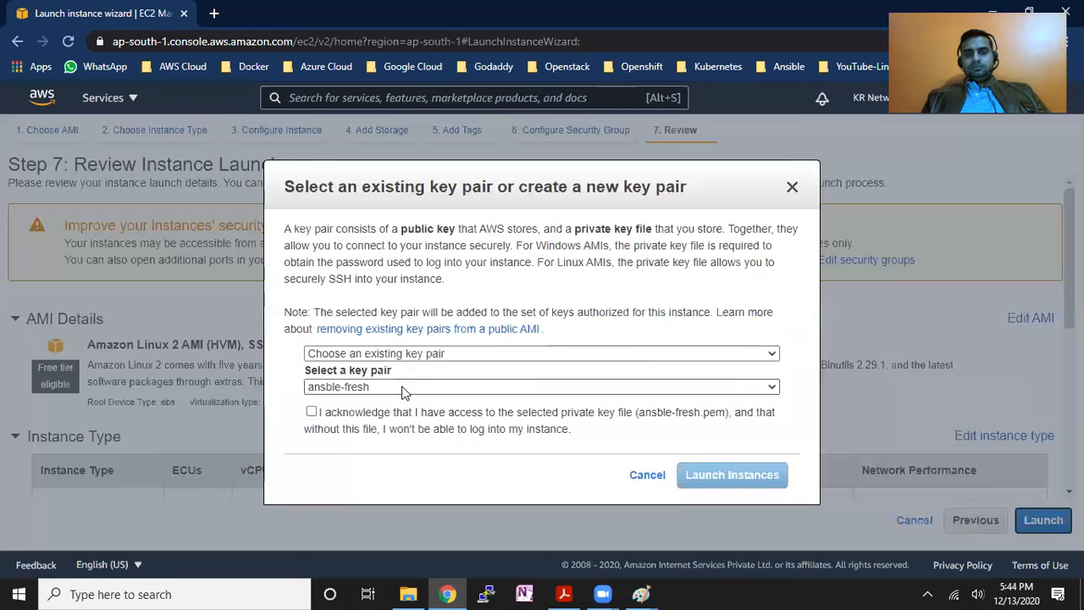
pyautogui.click(401, 387)
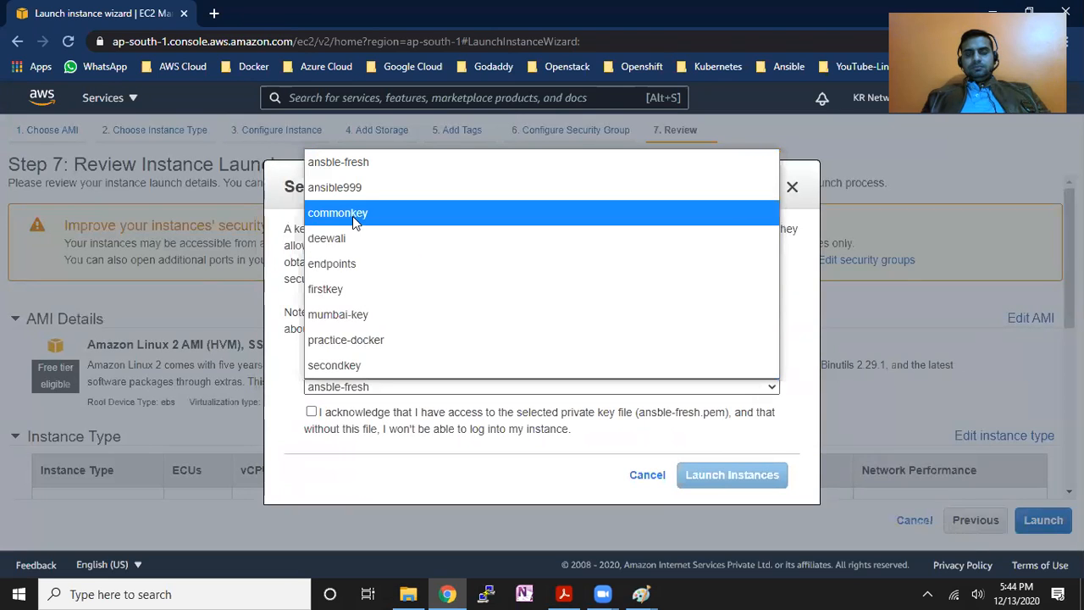
pyautogui.click(369, 314)
pyautogui.click(311, 411)
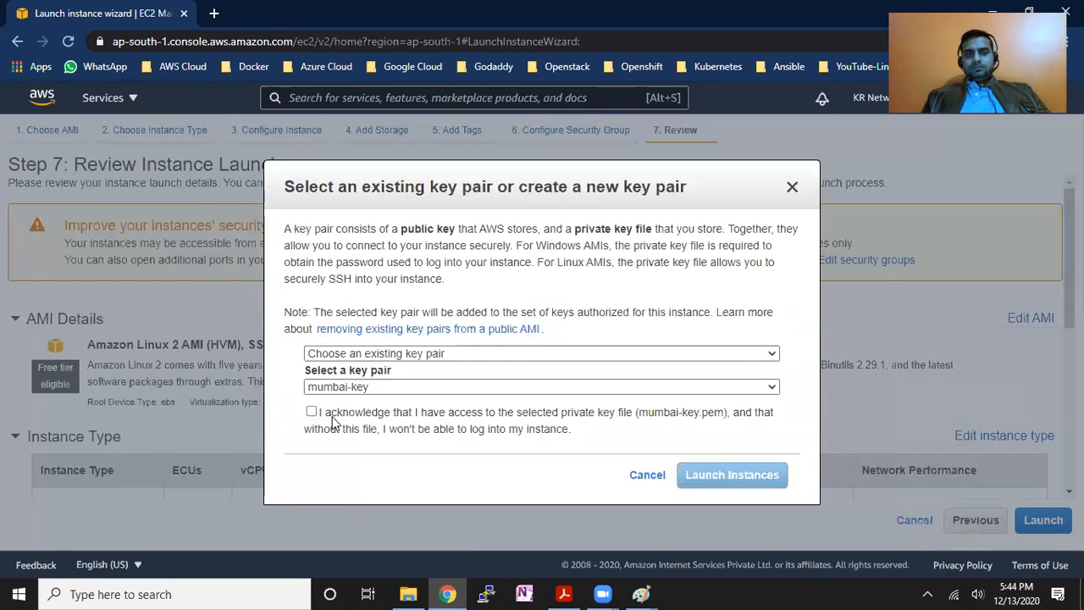
pyautogui.click(772, 483)
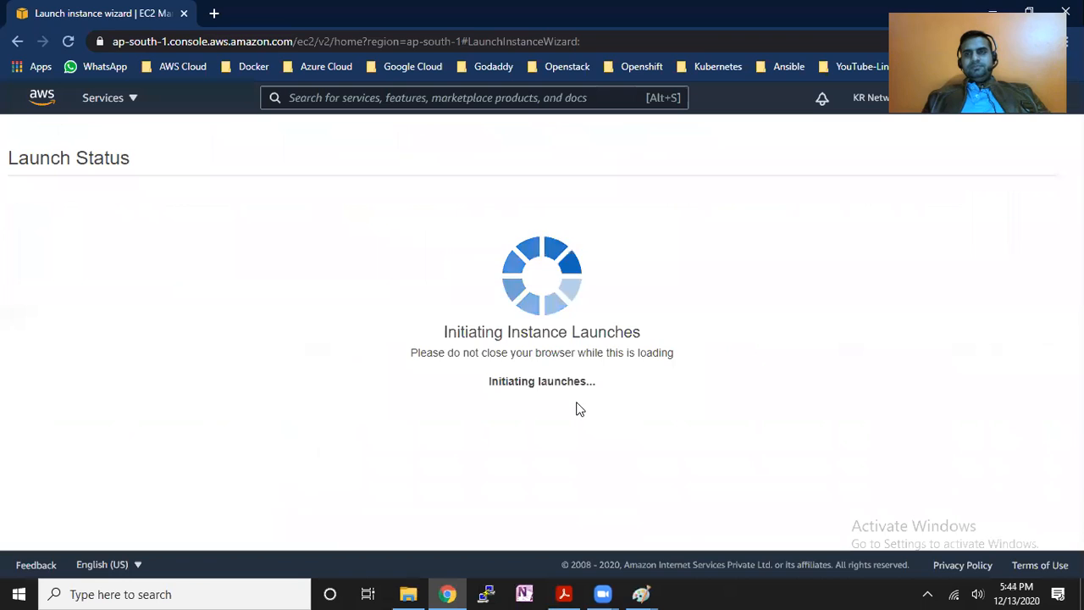
pyautogui.scroll(-3, 790, 446)
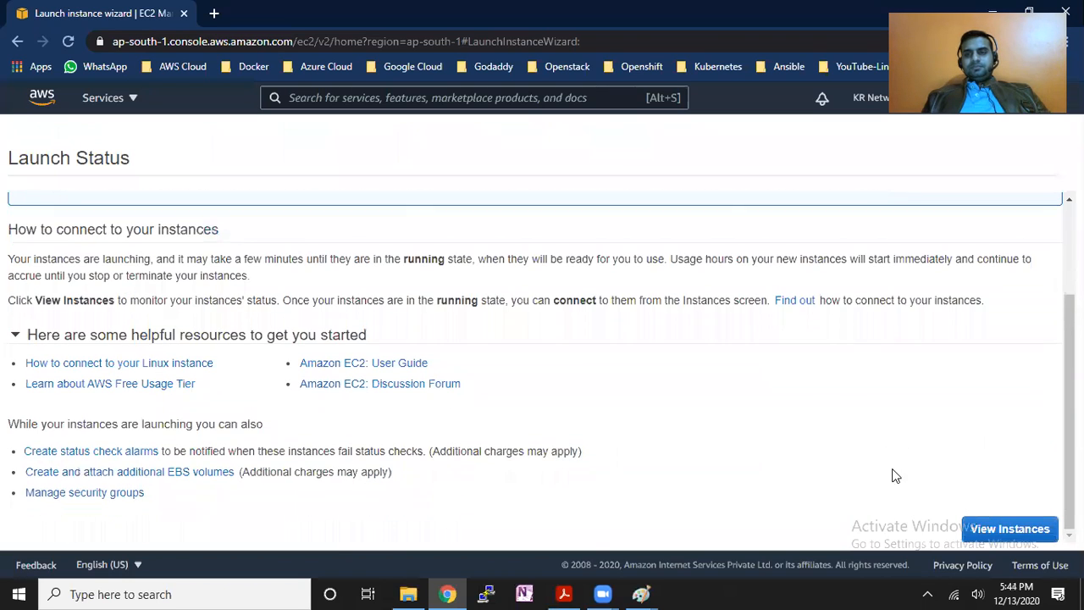
pyautogui.click(1004, 528)
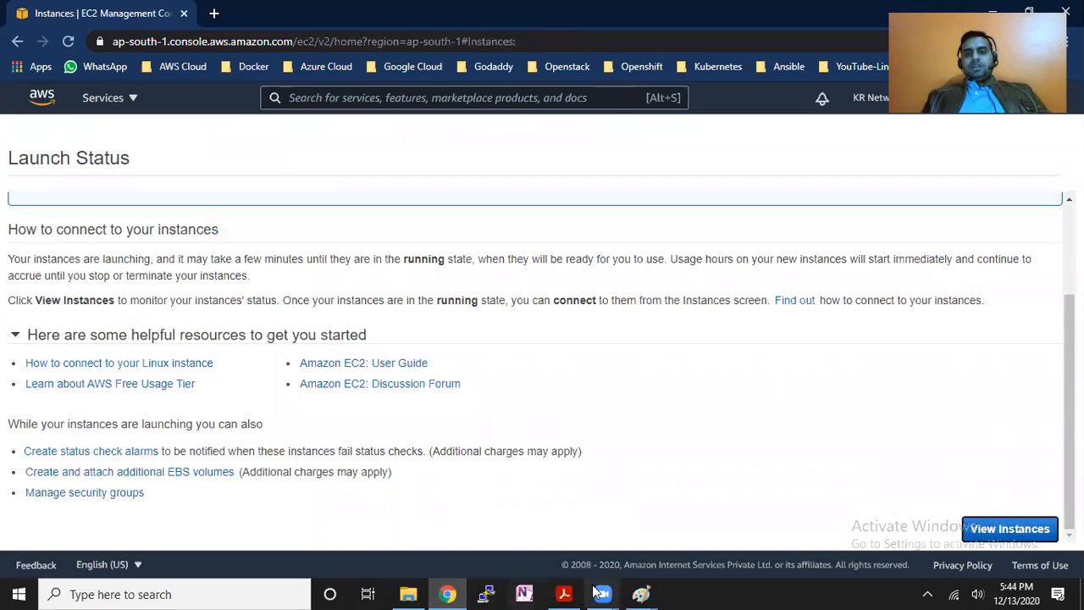
# Switch to Paint and draw a second rounded server box of about 76 × 80 px below the first one.
pyautogui.hotkey('alt', 'Tab')
pyautogui.click(365, 51)
pyautogui.moveTo(492, 336); pyautogui.dragTo(552, 397)
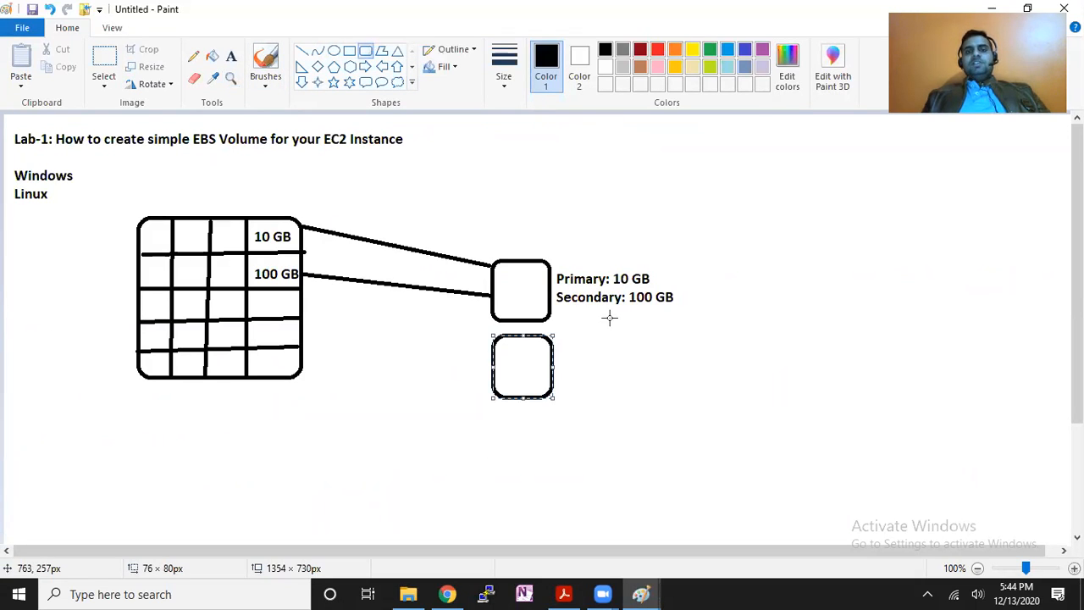
# Strike out the "Secondary: 100 GB" label with a line and place a text box of about 154 × 88 px beside it.
pyautogui.click(301, 51)
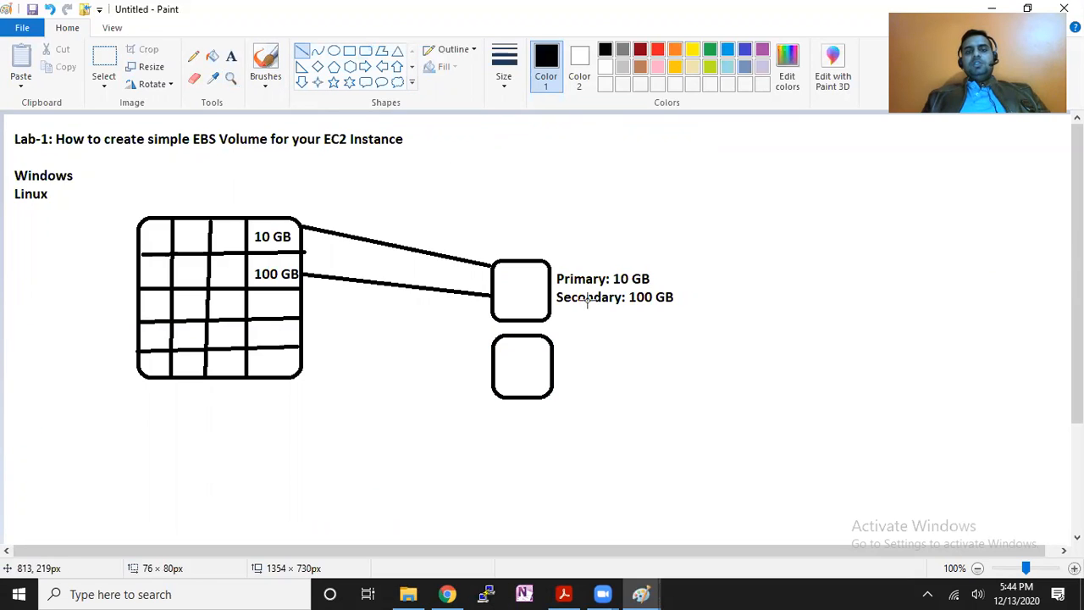
pyautogui.moveTo(557, 299); pyautogui.dragTo(680, 298)
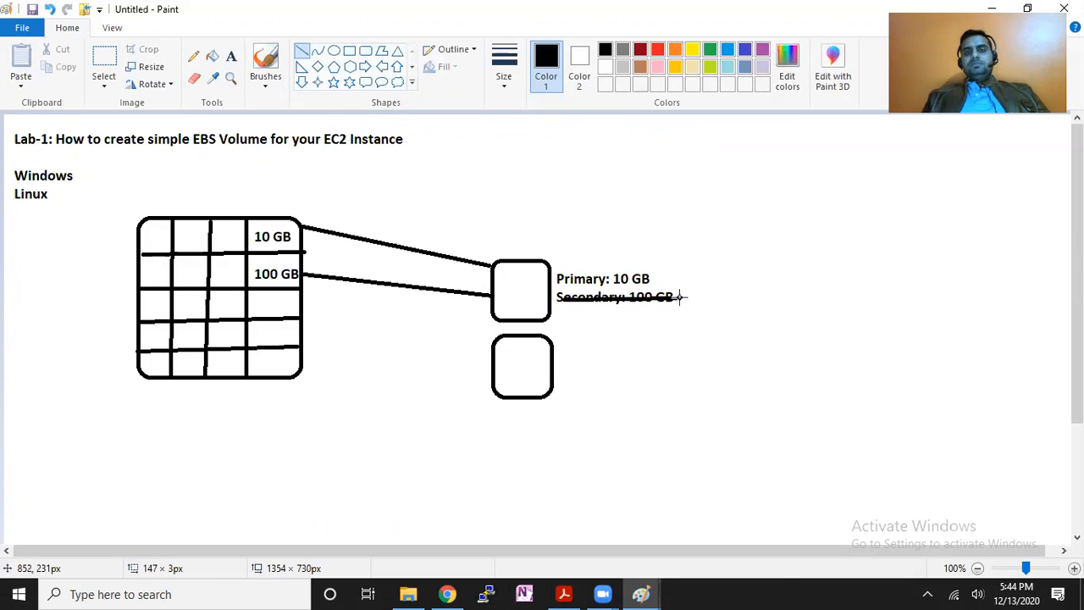
pyautogui.click(229, 57)
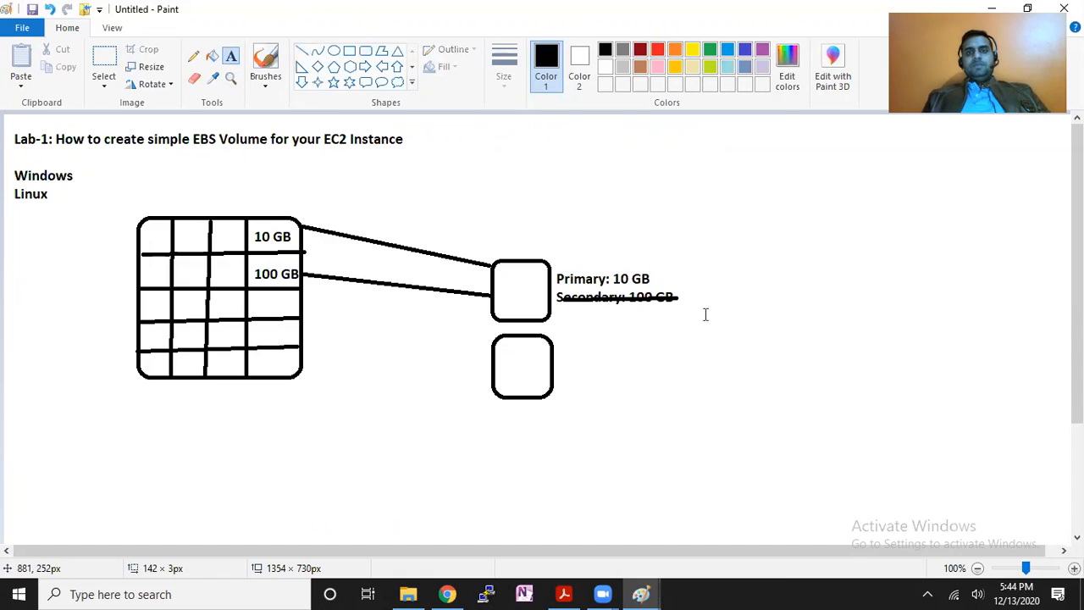
pyautogui.moveTo(797, 334); pyautogui.dragTo(797, 335)
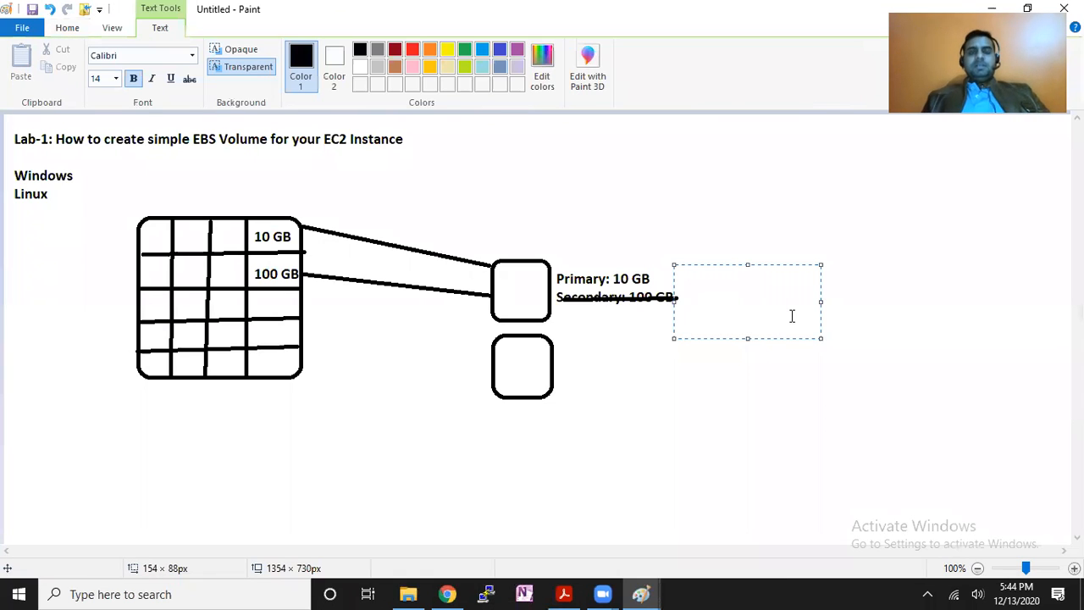
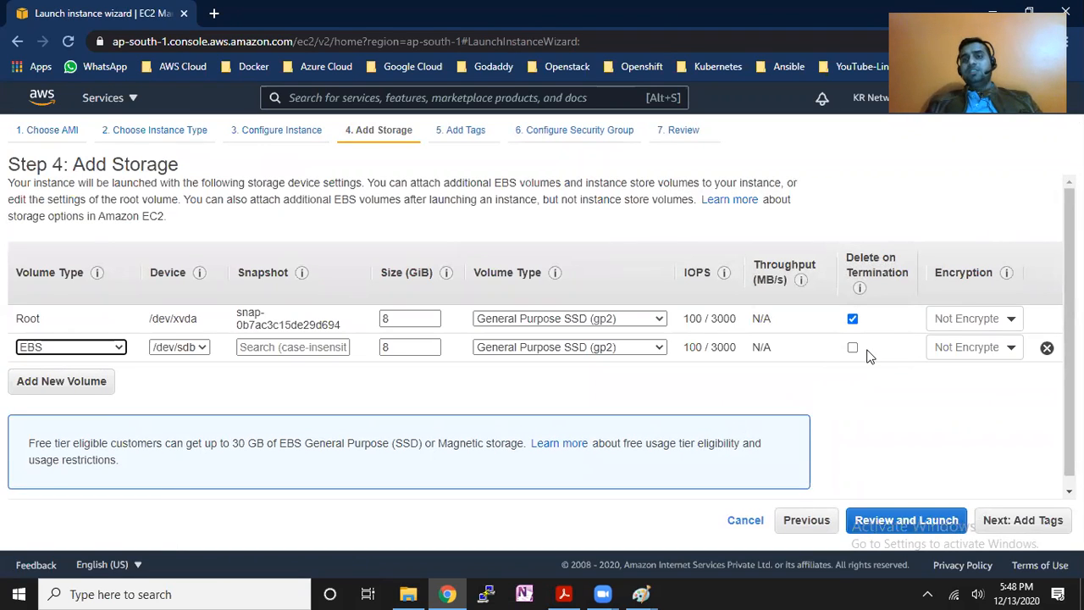
# Cancel the instance launch wizard and review the Delete on termination notes in Paint before returning to the instances list.
pyautogui.click(746, 519)
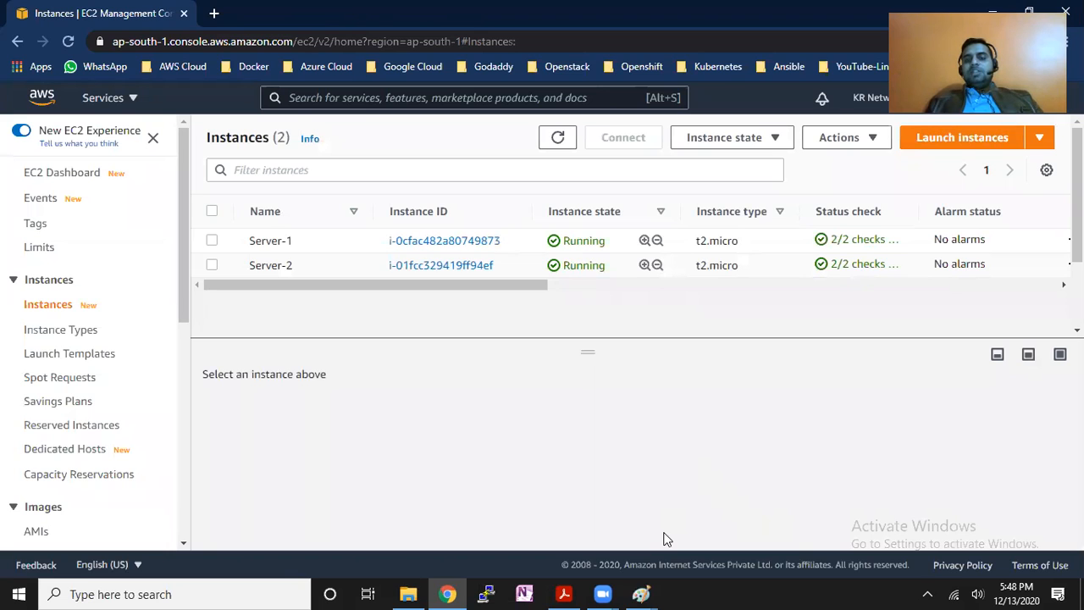
pyautogui.hotkey('alt', 'Tab')
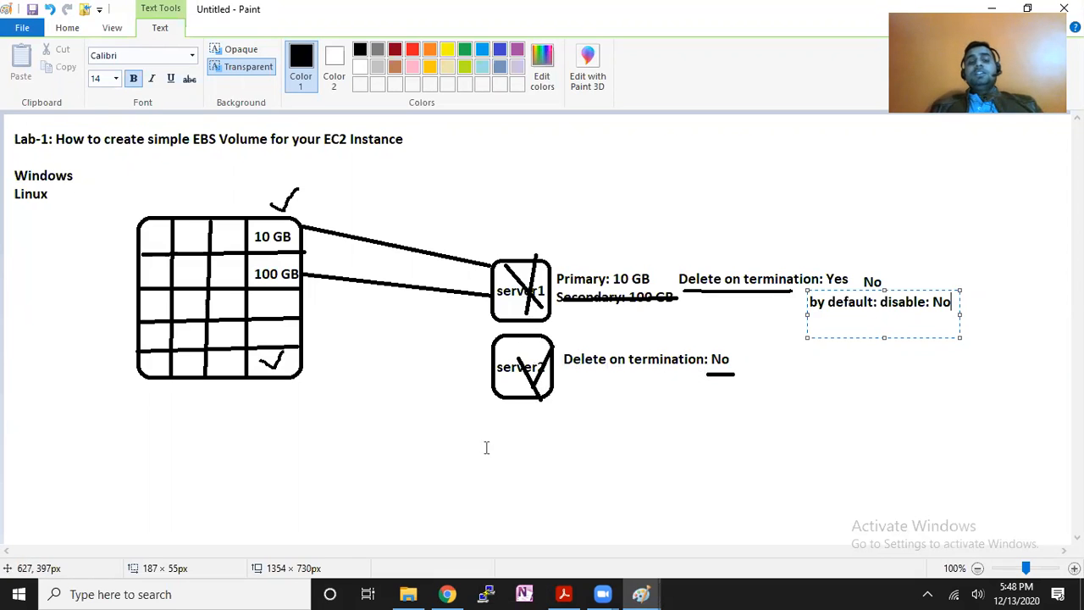
pyautogui.click(447, 594)
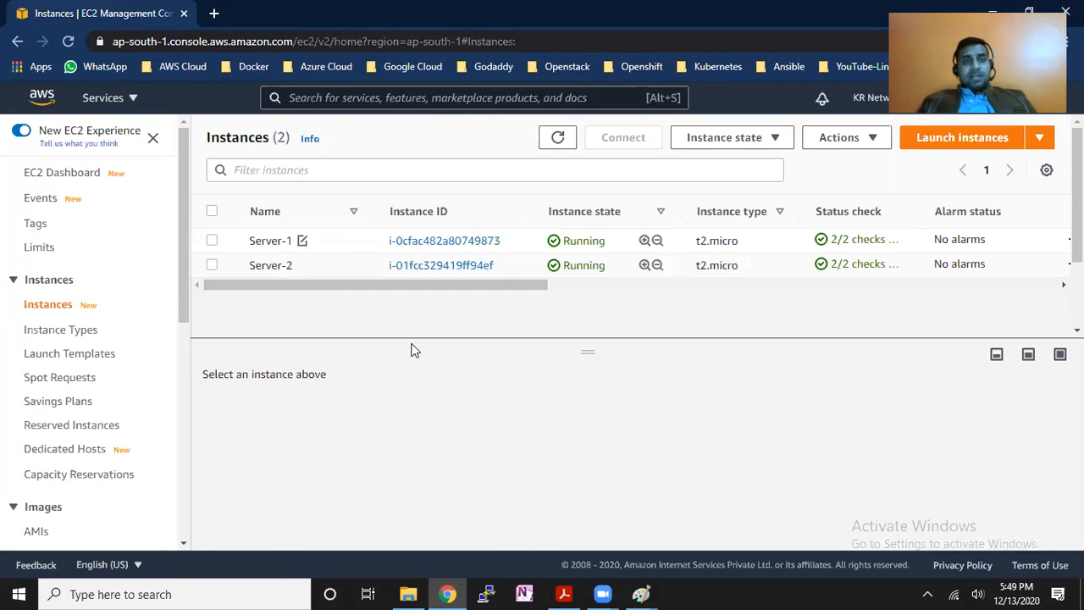
# Examine Server-1's block device in its storage details, checking the device name, volume size and Delete on termination setting.
pyautogui.click(212, 240)
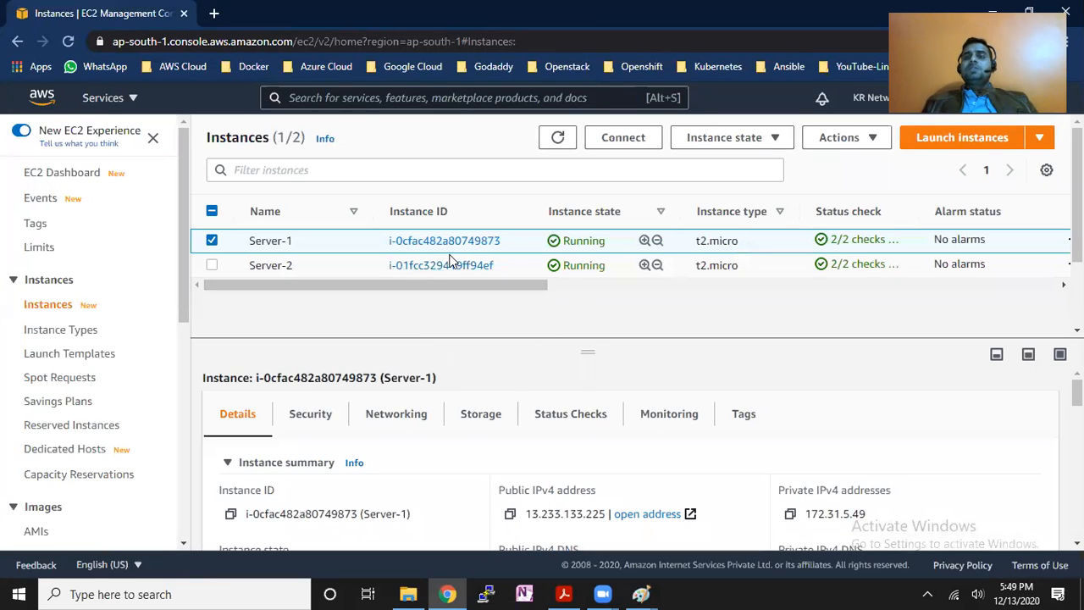
pyautogui.click(490, 423)
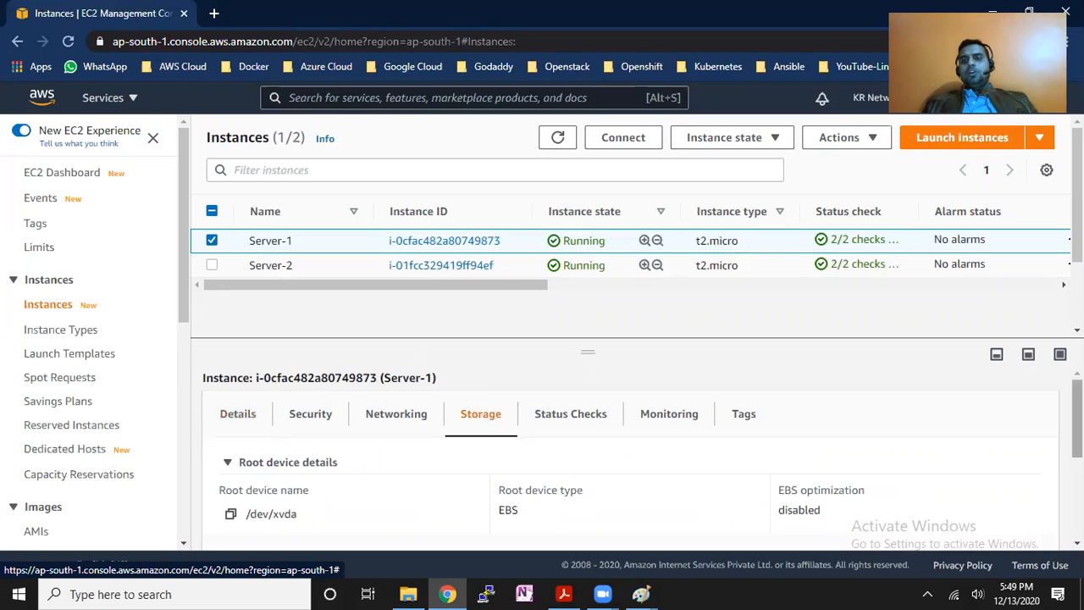
pyautogui.scroll(-3, 624, 517)
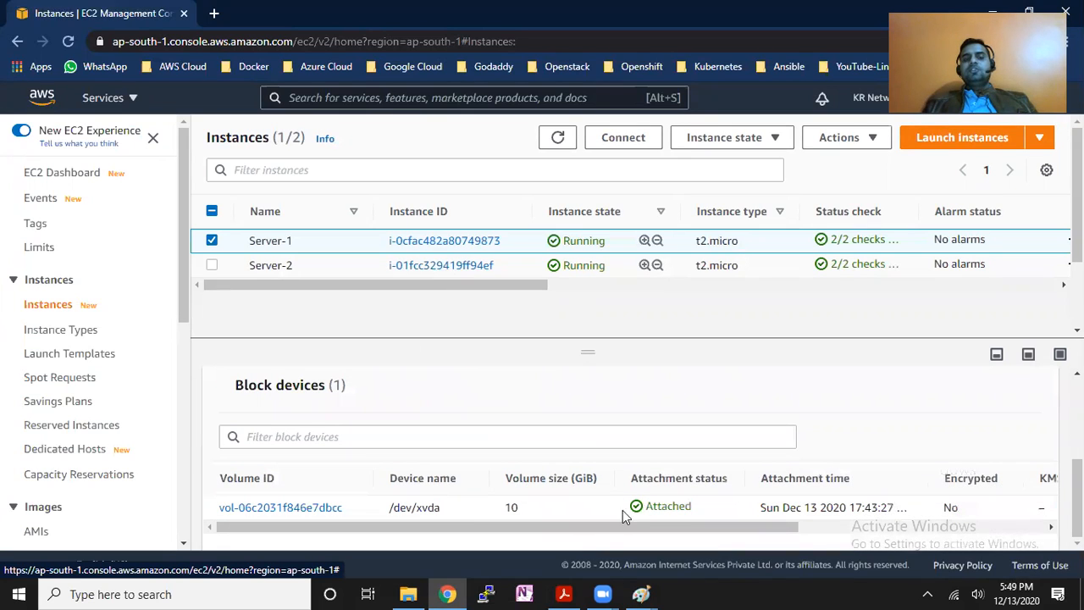
pyautogui.moveTo(247, 385); pyautogui.dragTo(324, 385)
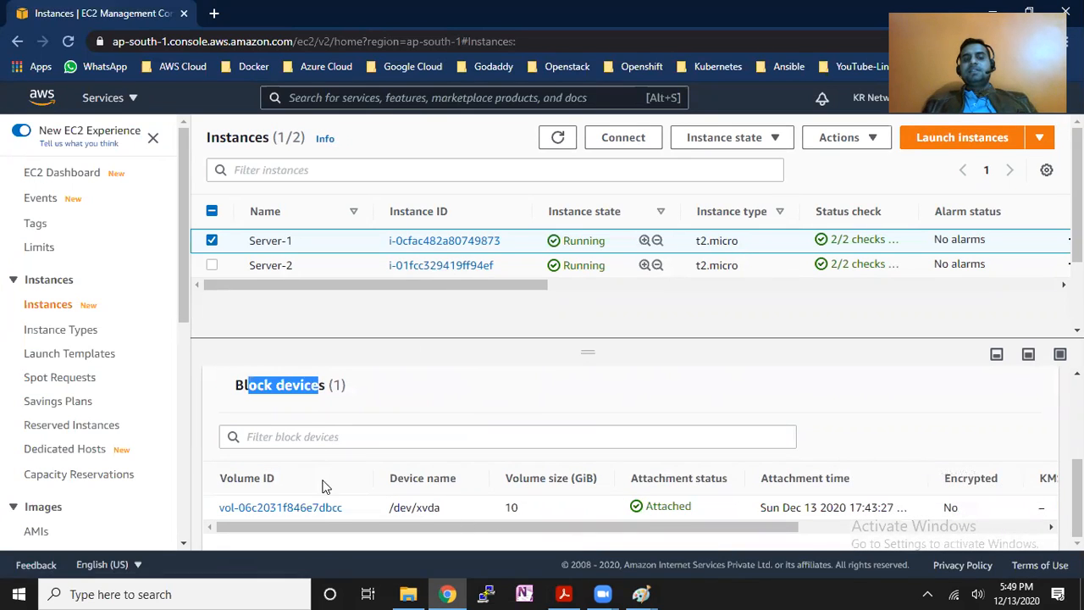
pyautogui.moveTo(393, 507); pyautogui.dragTo(441, 508)
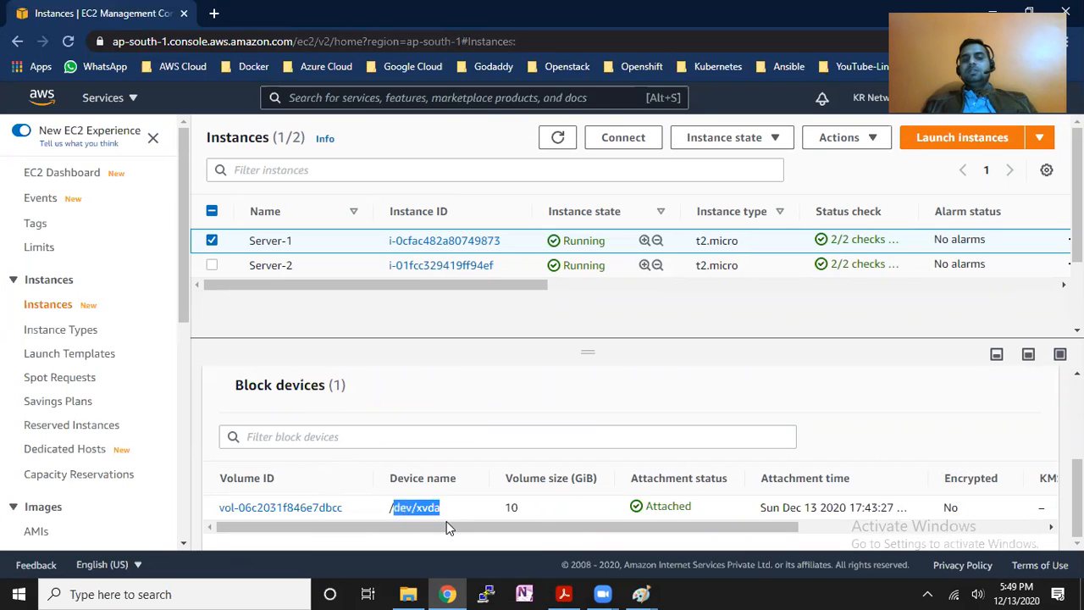
pyautogui.doubleClick(511, 507)
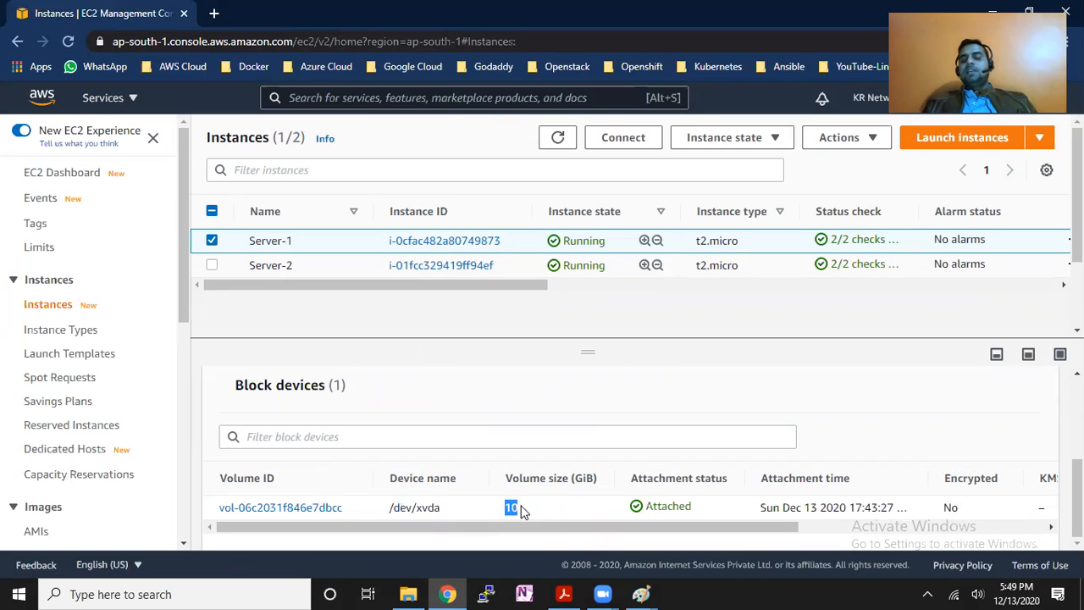
pyautogui.moveTo(537, 526); pyautogui.dragTo(898, 525)
pyautogui.moveTo(925, 478); pyautogui.dragTo(1047, 479)
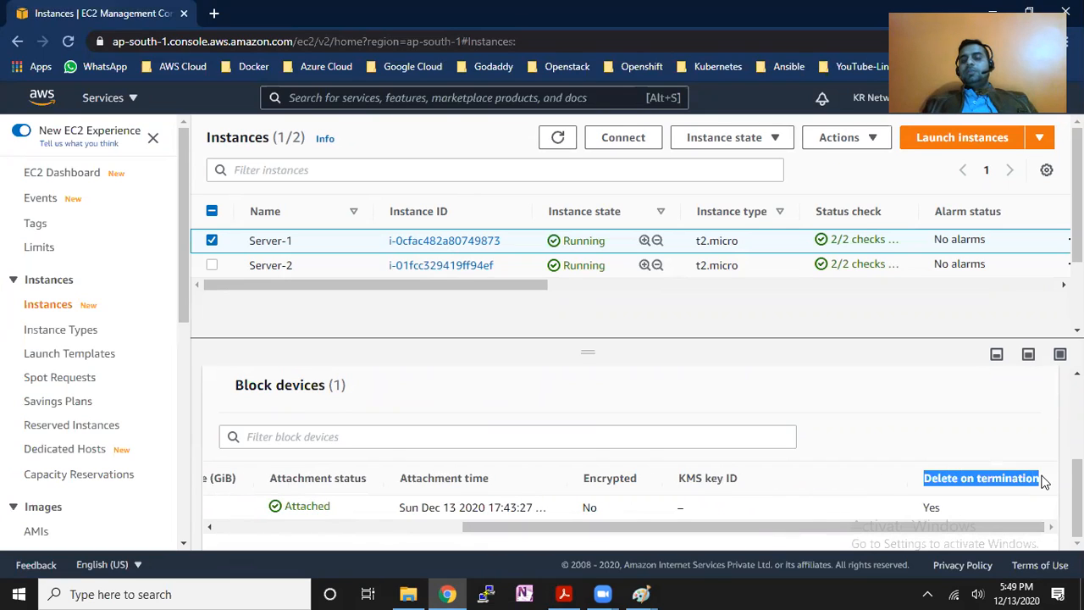
pyautogui.moveTo(947, 513); pyautogui.dragTo(920, 508)
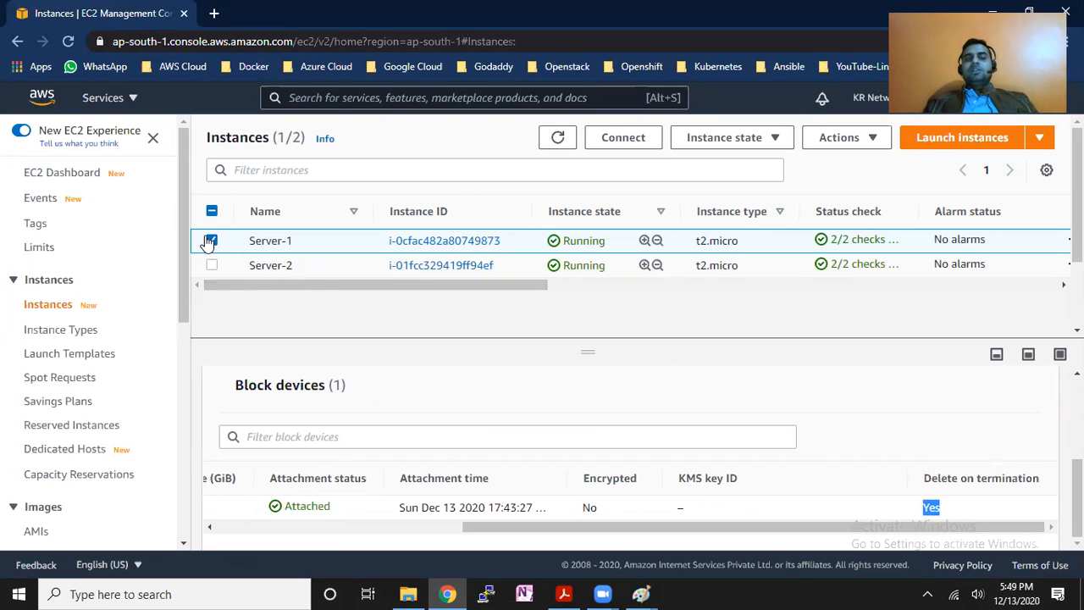
# Examine Server-2's block device in its storage details, checking its Delete on termination setting and volume size.
pyautogui.click(335, 269)
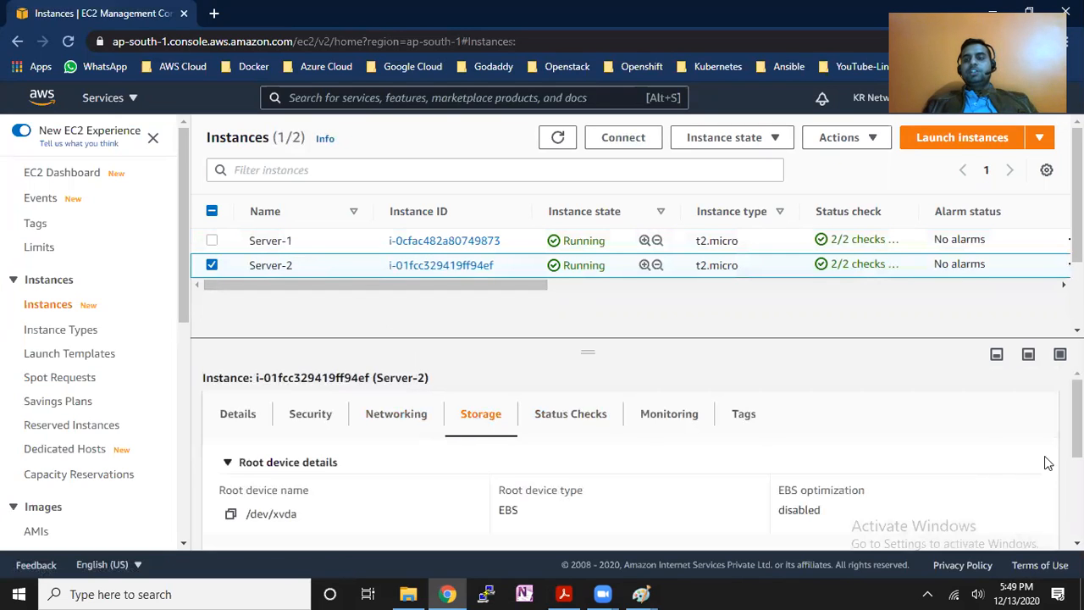
pyautogui.scroll(-2, 1077, 432)
pyautogui.moveTo(1077, 445); pyautogui.dragTo(1078, 498)
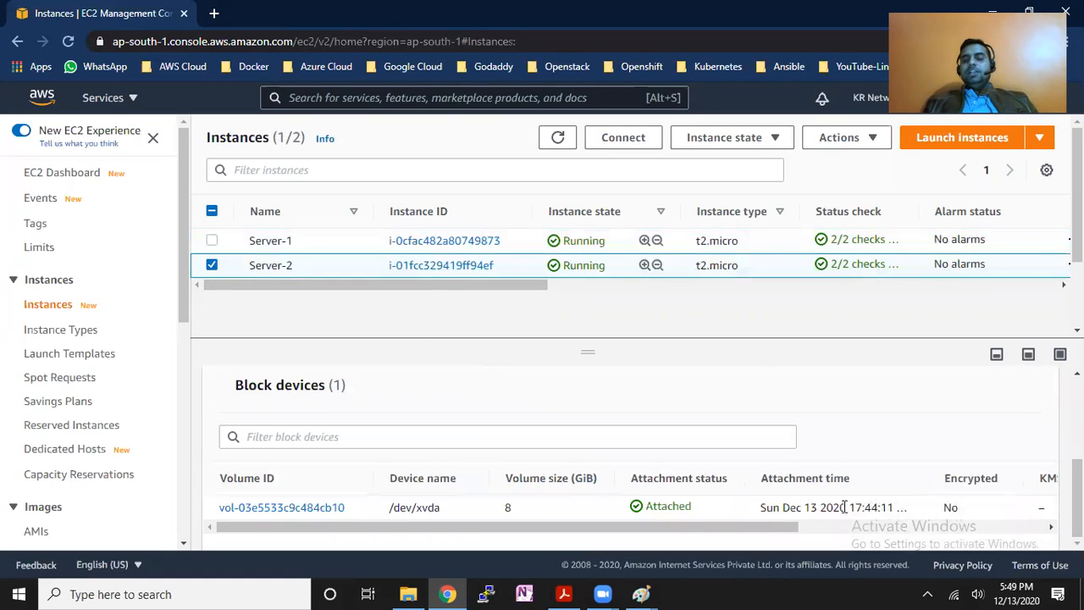
pyautogui.moveTo(769, 528); pyautogui.dragTo(981, 530)
pyautogui.doubleClick(989, 508)
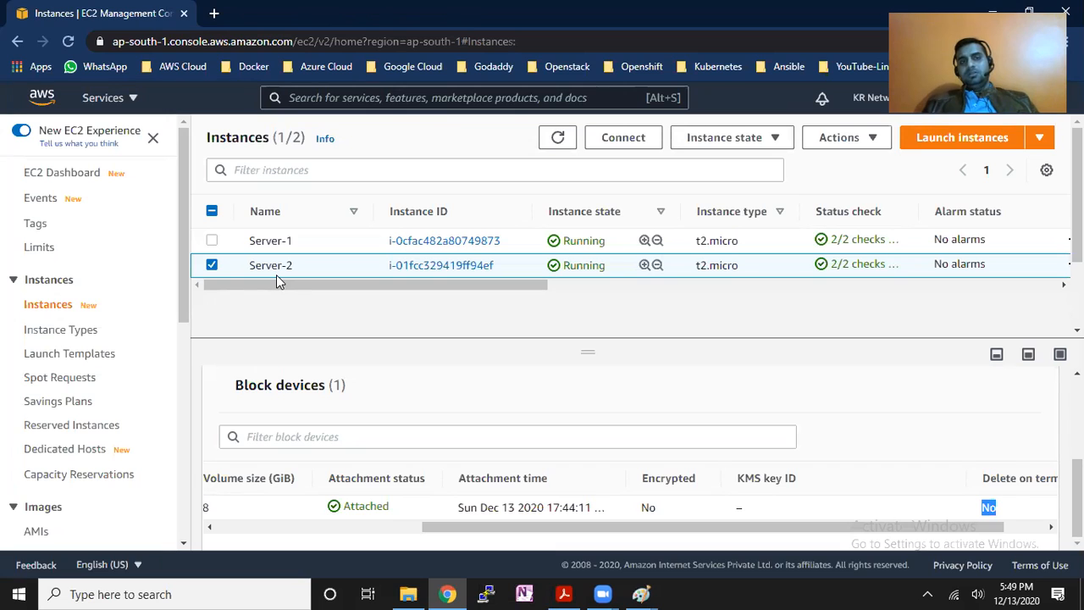
pyautogui.moveTo(462, 526); pyautogui.dragTo(230, 526)
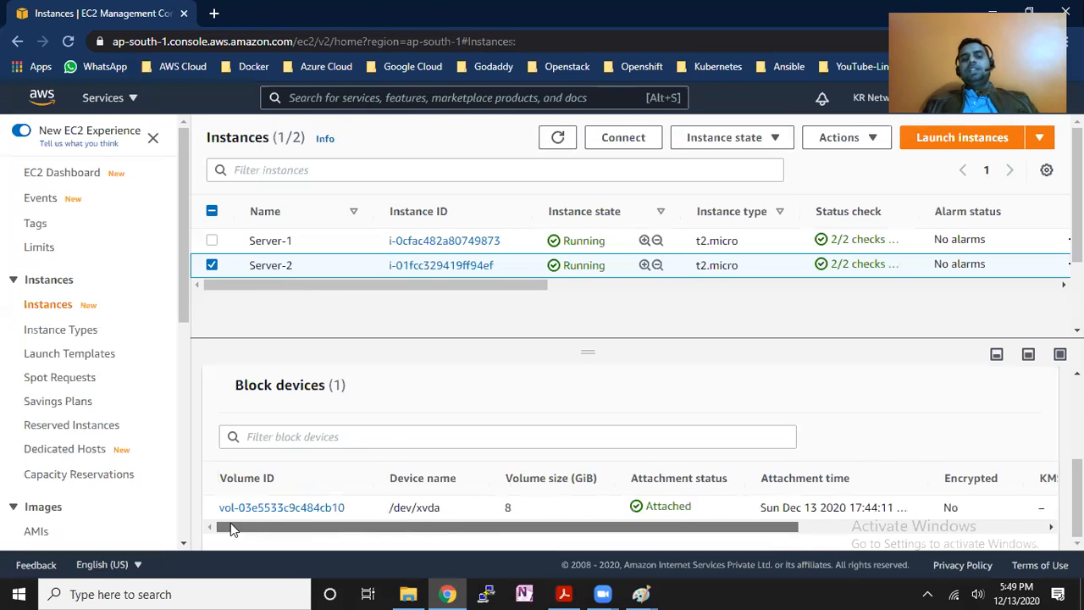
# Open the EBS volumes list and view the description of Server-1's volume in an enlarged details area.
pyautogui.moveTo(180, 278); pyautogui.dragTo(164, 380)
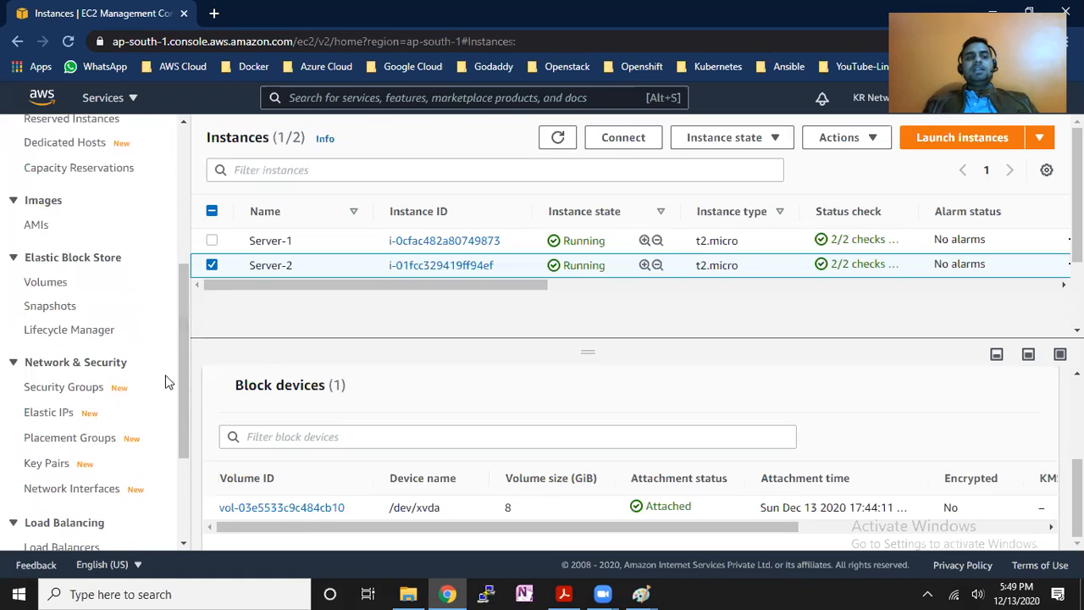
pyautogui.click(58, 288)
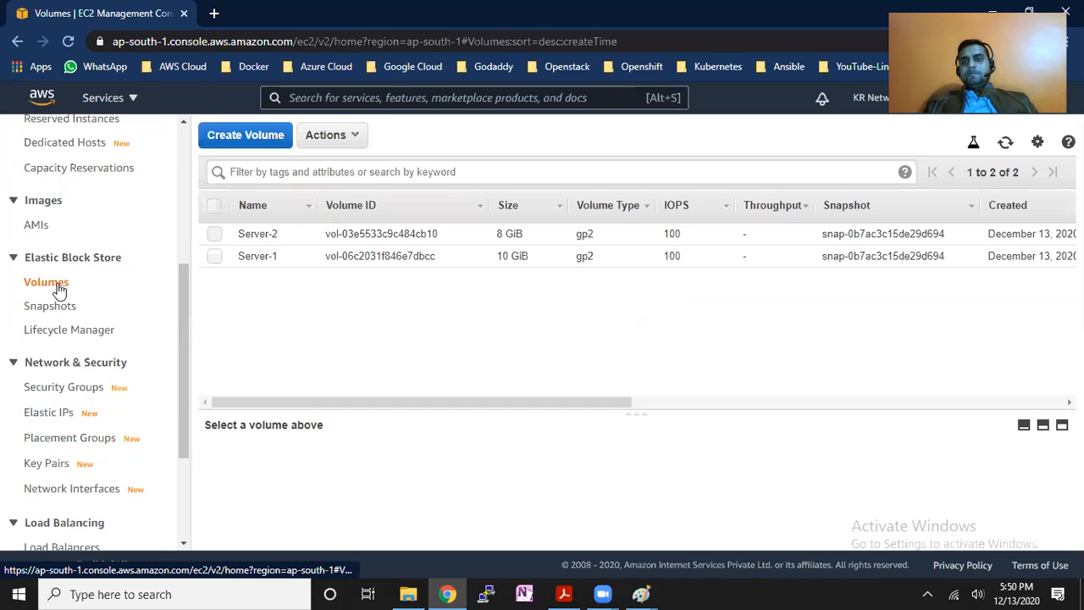
pyautogui.click(347, 256)
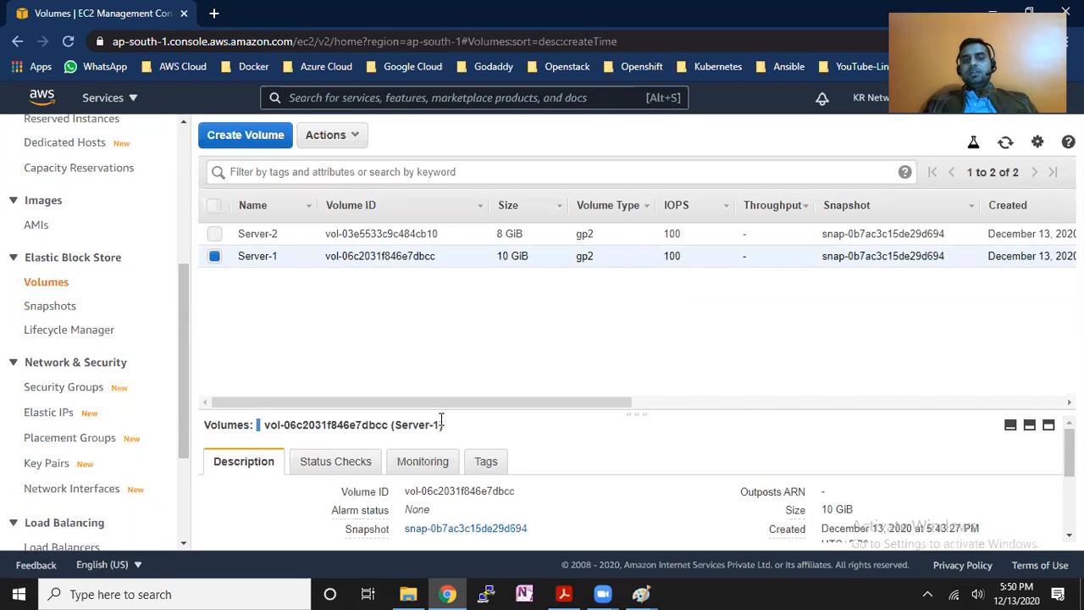
pyautogui.moveTo(439, 413); pyautogui.dragTo(440, 314)
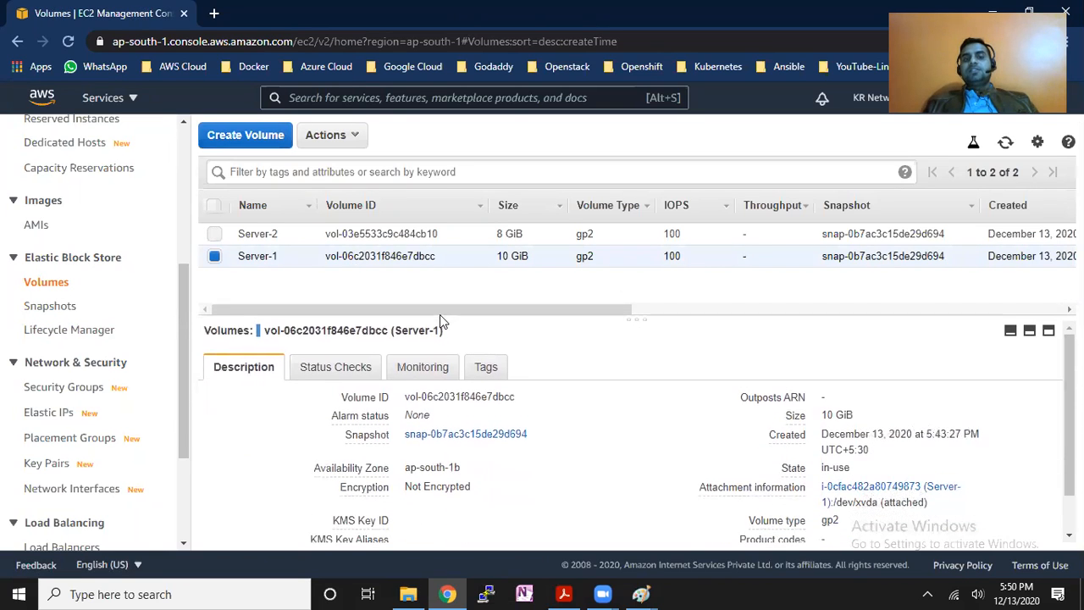
# Examine the attachment information and Availability Zone of Server-1's volume, and compare the Availability Zone with that of Server-2's volume.
pyautogui.moveTo(707, 495)
pyautogui.moveTo(704, 489); pyautogui.dragTo(879, 504)
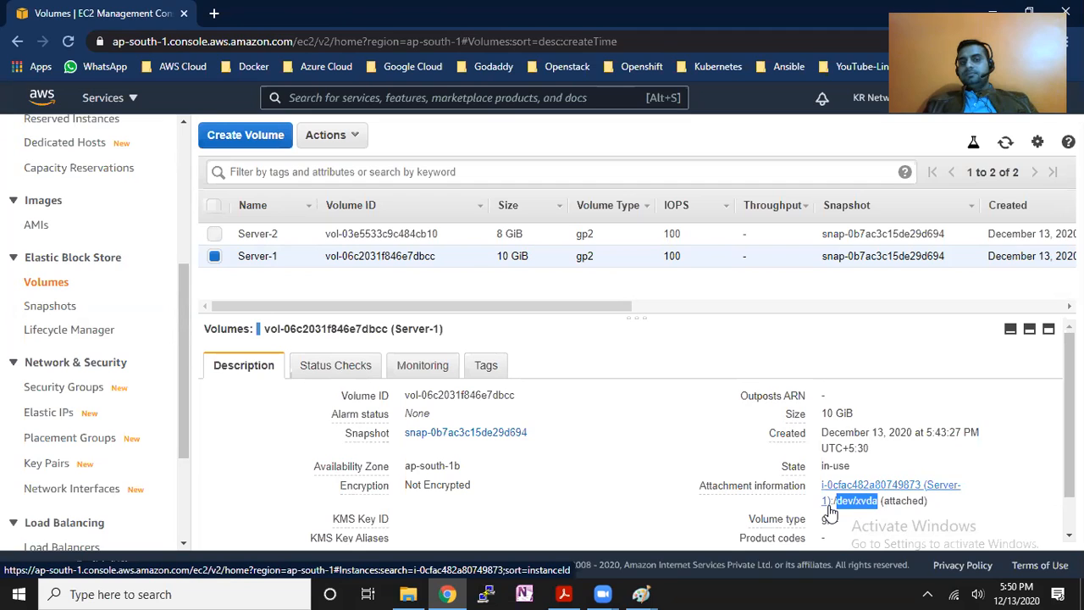
pyautogui.moveTo(314, 467); pyautogui.dragTo(463, 473)
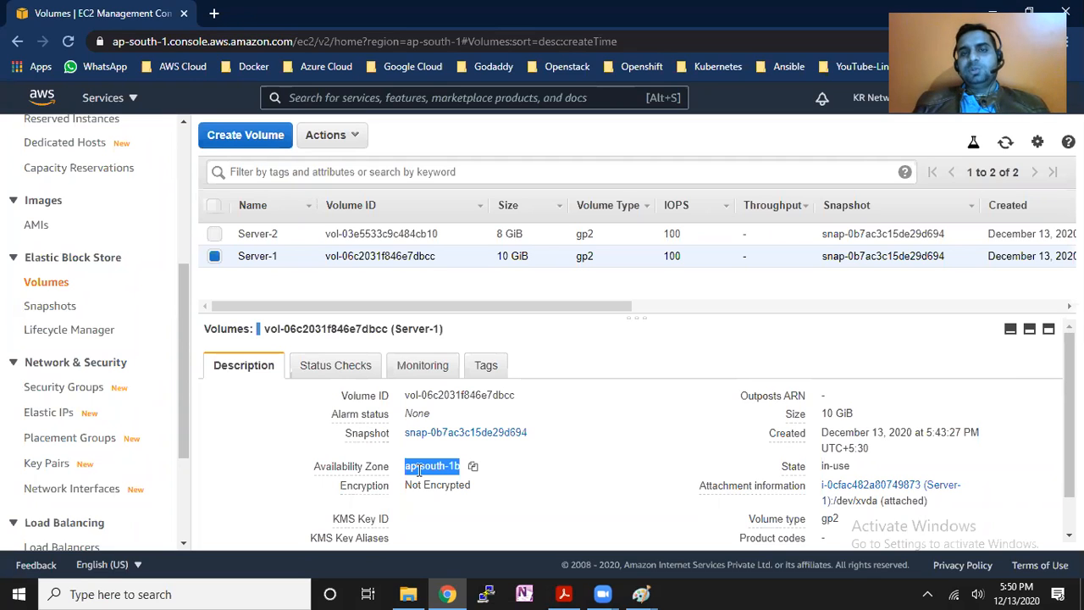
pyautogui.click(461, 239)
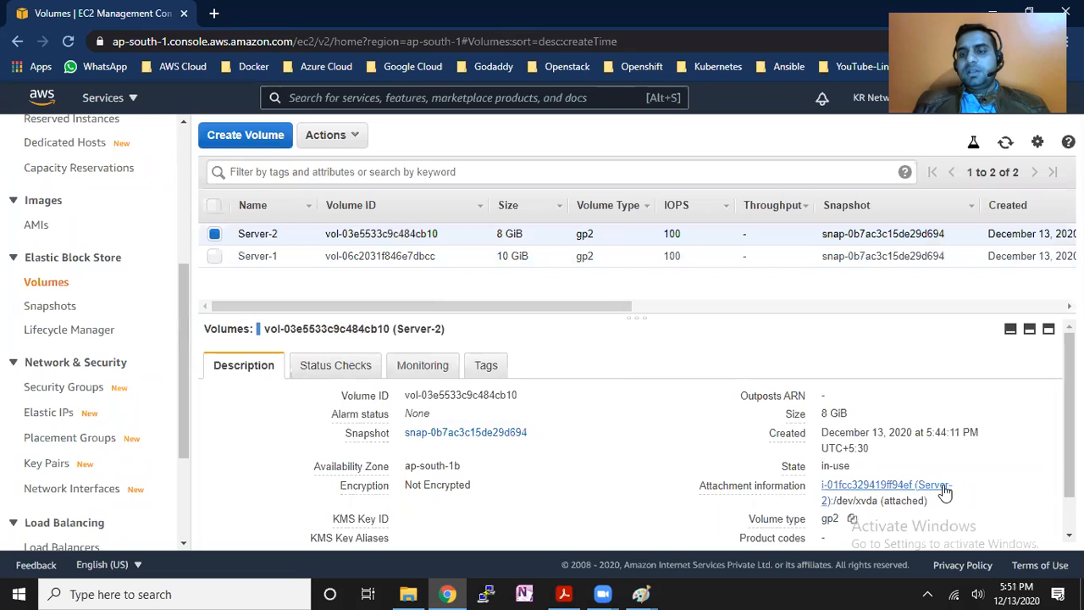
pyautogui.moveTo(461, 466); pyautogui.dragTo(405, 475)
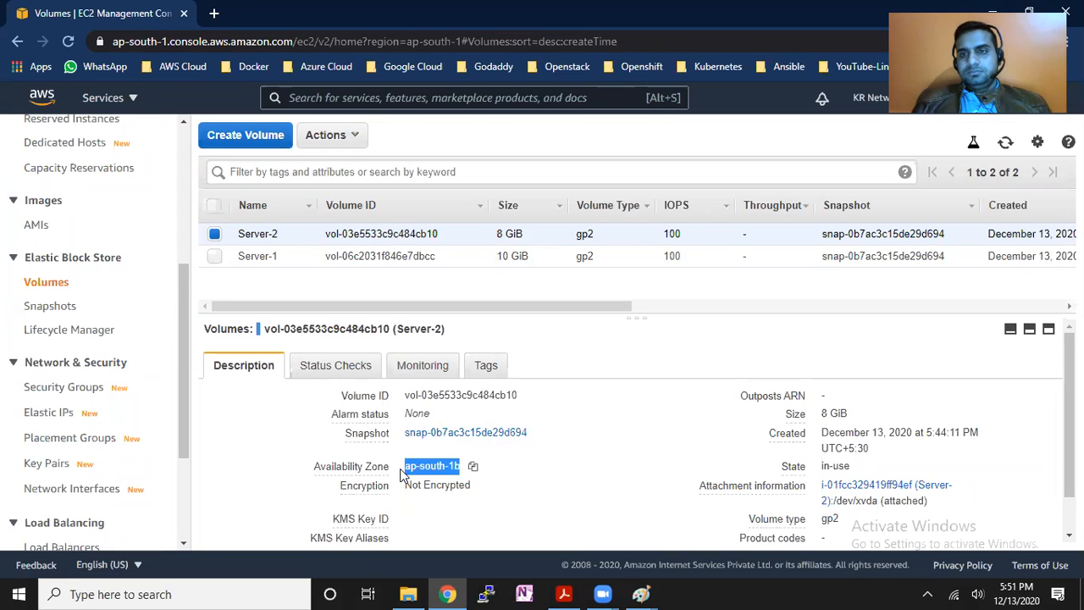
# Return to the EC2 instances list and view Server-2's general instance details instead of its storage information.
pyautogui.moveTo(186, 443); pyautogui.dragTo(188, 333)
pyautogui.click(63, 254)
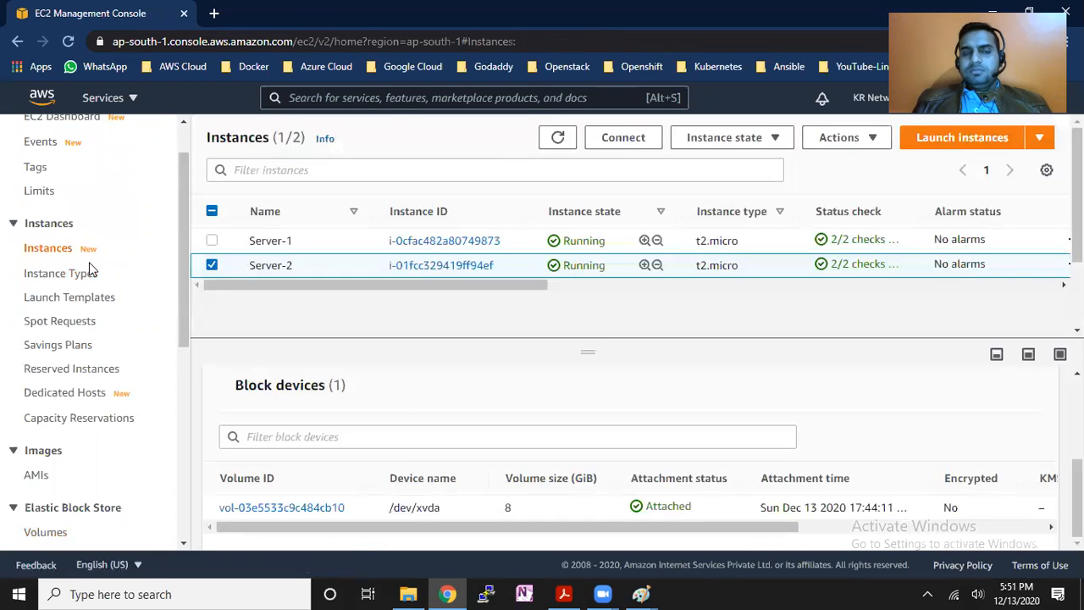
pyautogui.scroll(1, 491, 409)
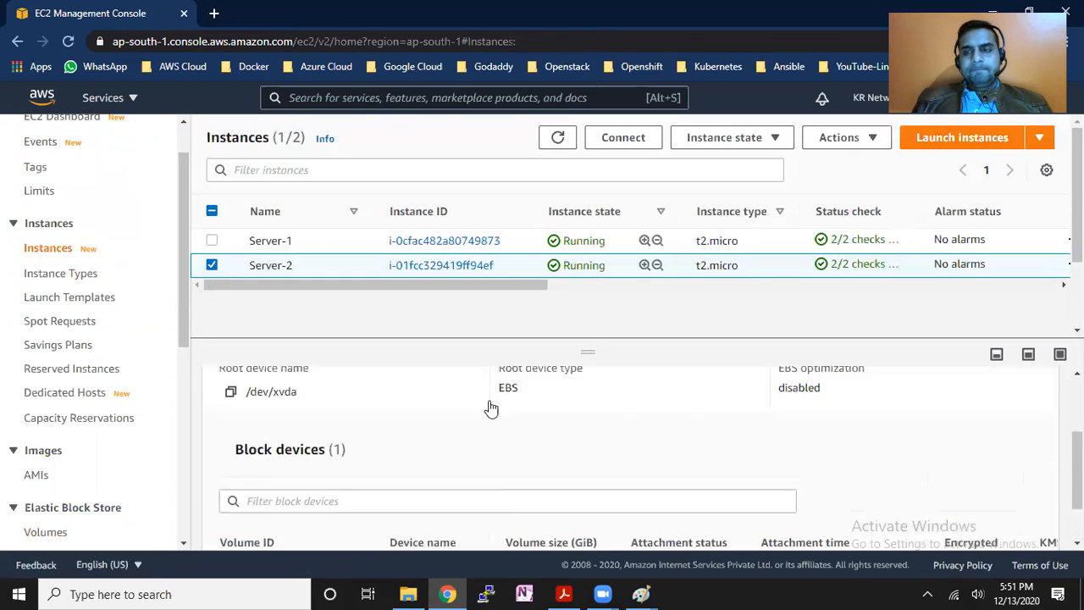
pyautogui.scroll(1, 491, 409)
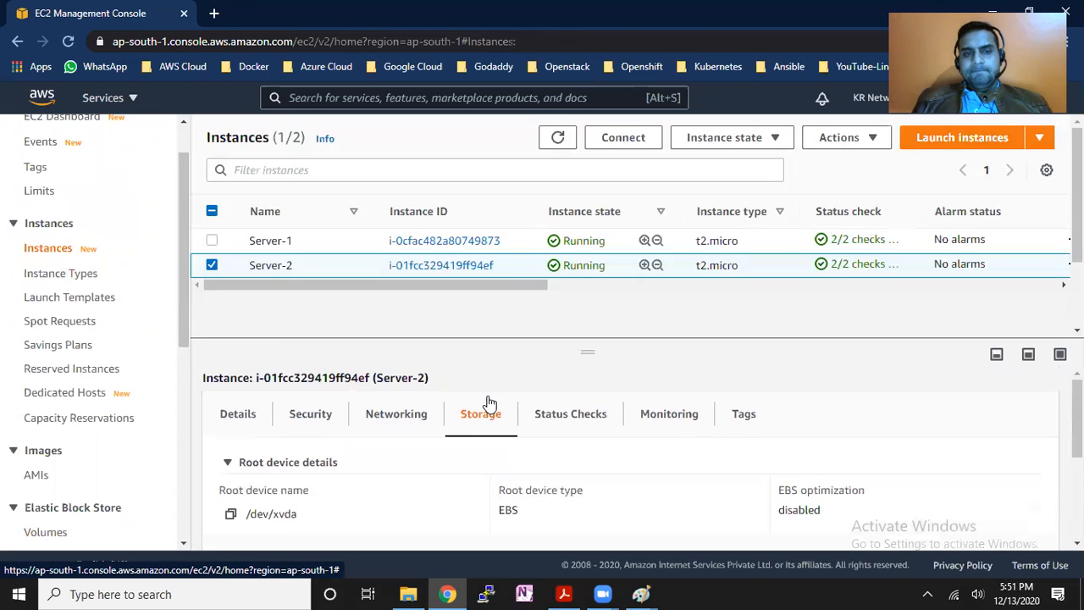
pyautogui.click(252, 413)
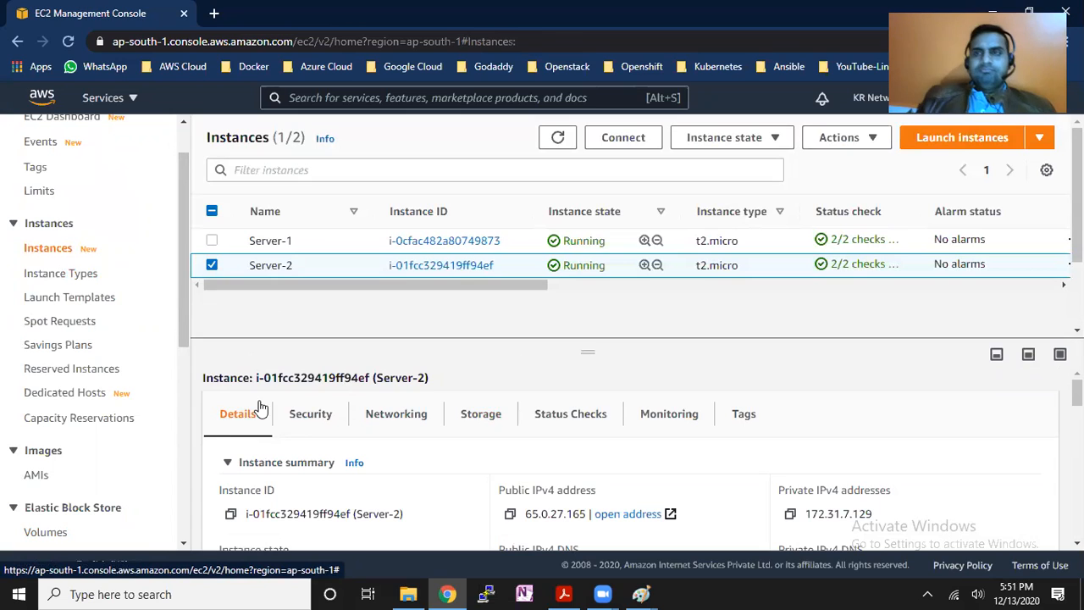
# Switch to the Paint drawing of Lab-1 to review the Delete on termination notes for both servers.
pyautogui.moveTo(641, 593)
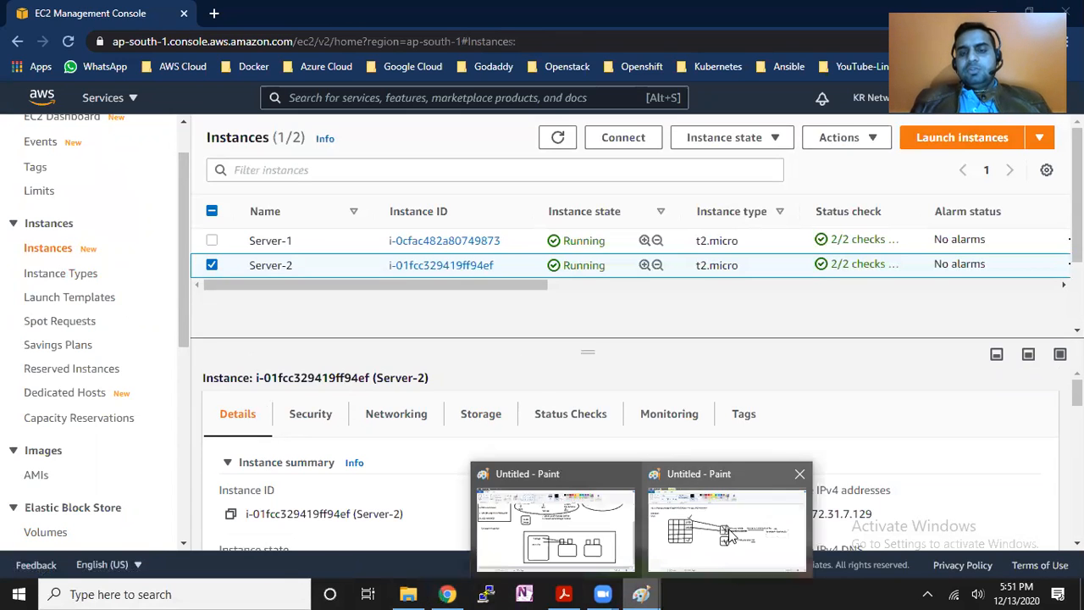
pyautogui.click(739, 533)
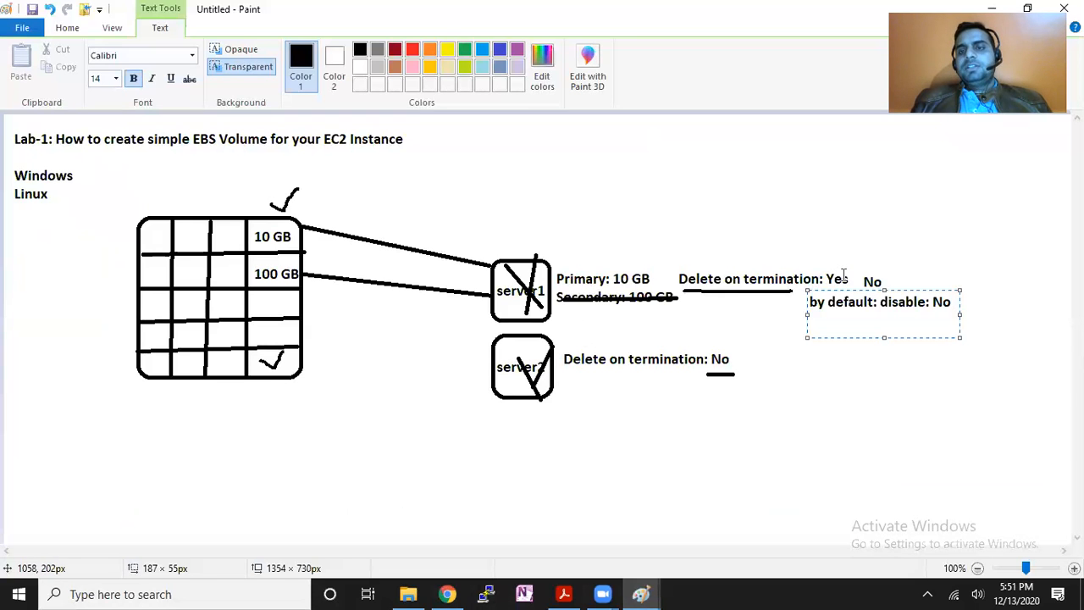